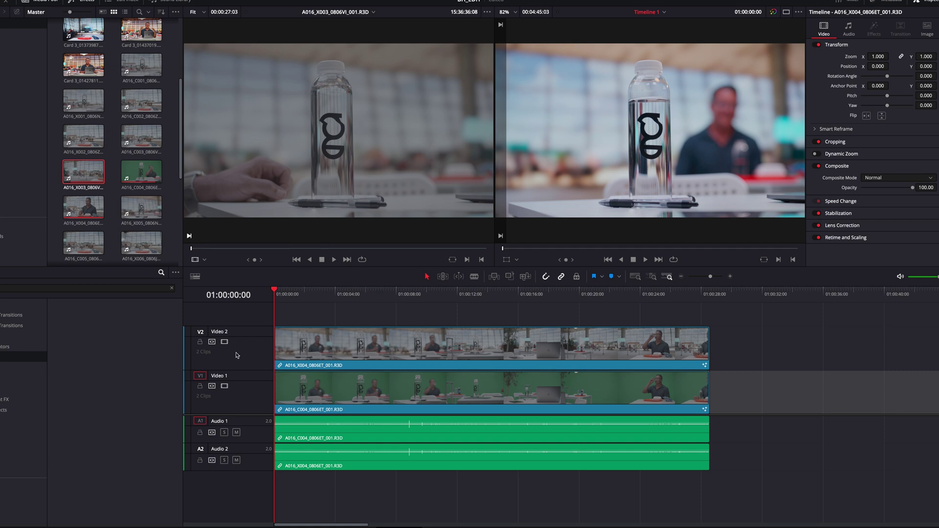
- Toggle the Video 2 track on and off during playback to compare passes, leaving it disabled
left_click(224, 343)
left_click(224, 343)
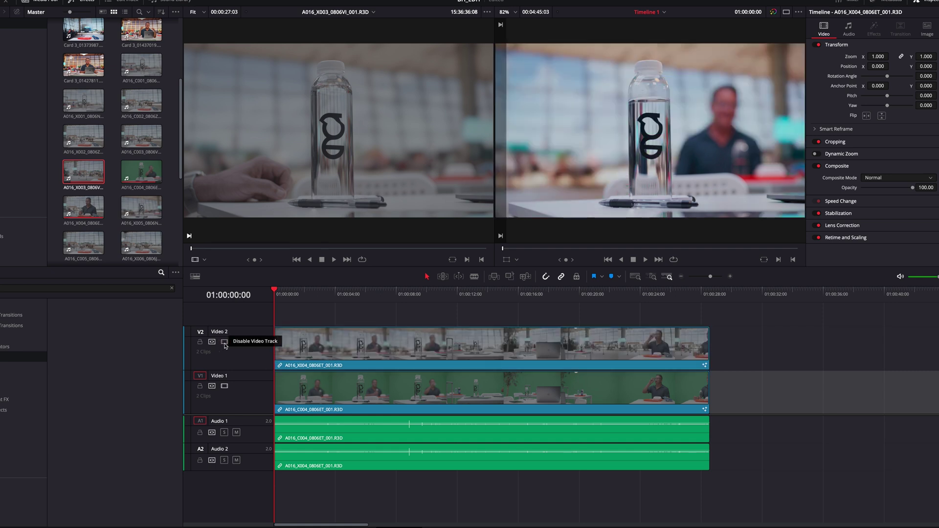
left_click(225, 343)
left_click(225, 343)
left_click(225, 343)
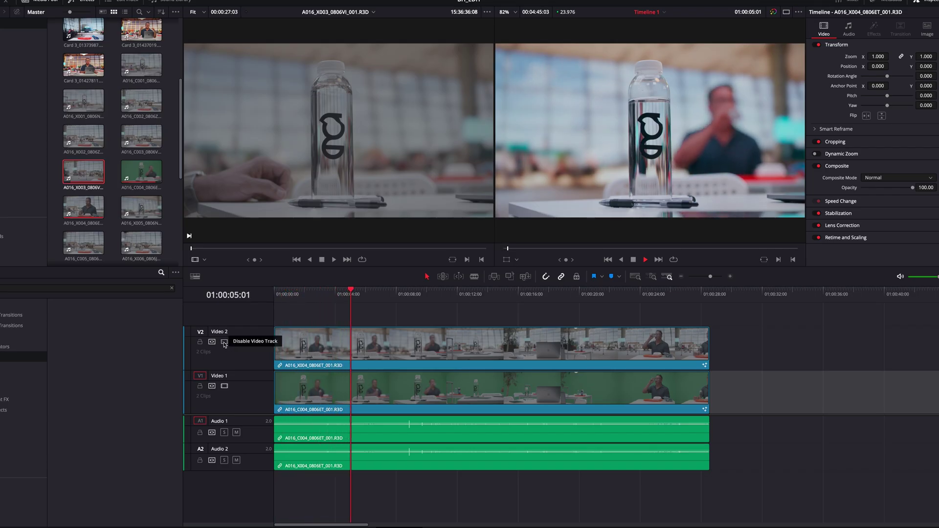
left_click(224, 343)
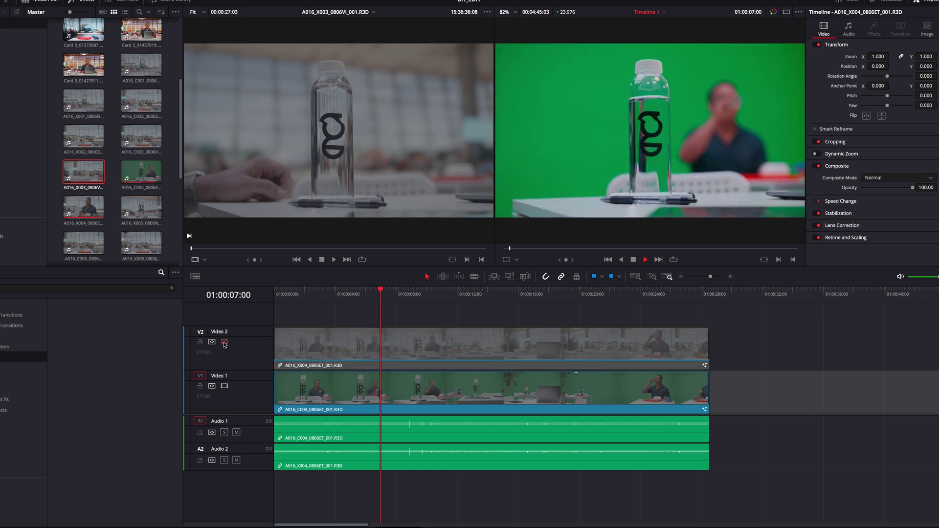
left_click(225, 343)
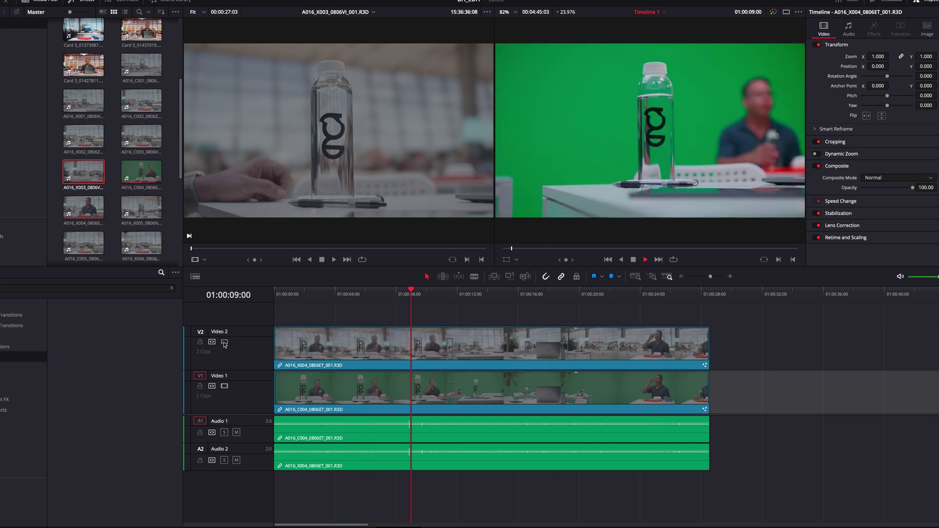
left_click(225, 343)
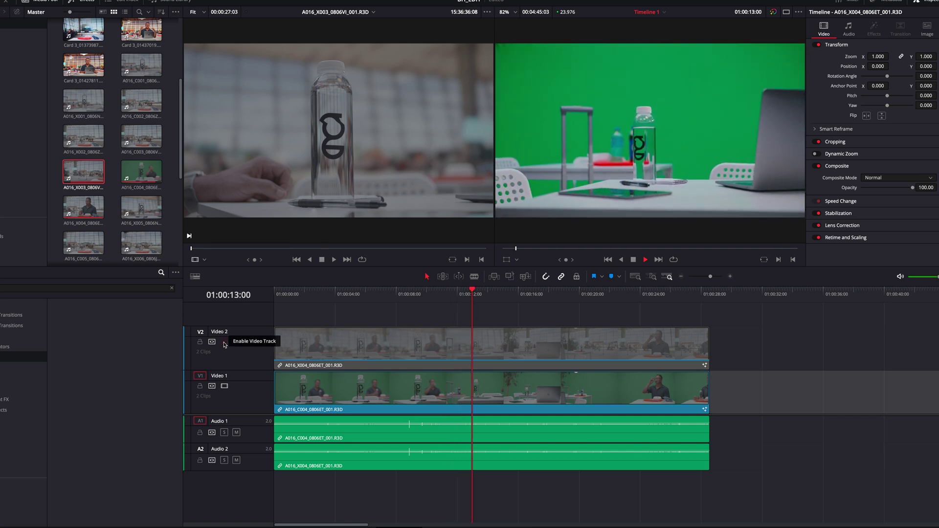
left_click(225, 344)
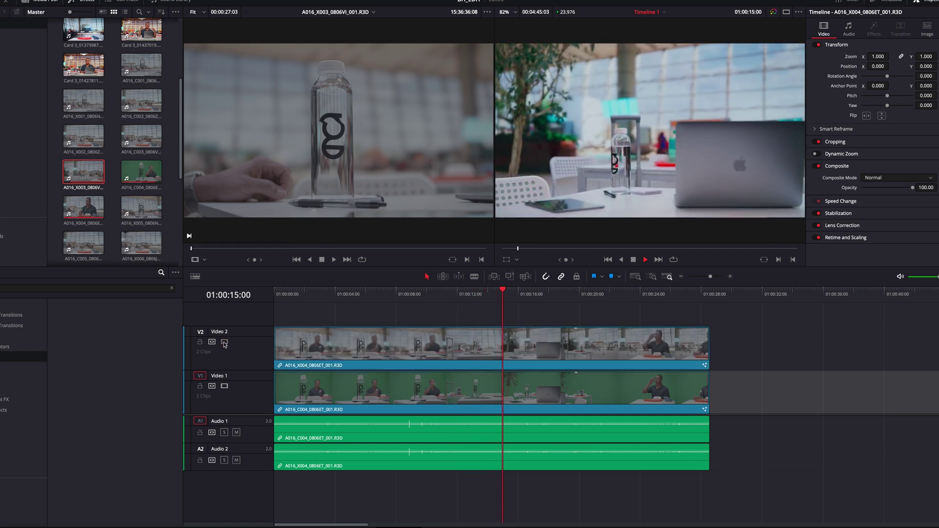
left_click(225, 343)
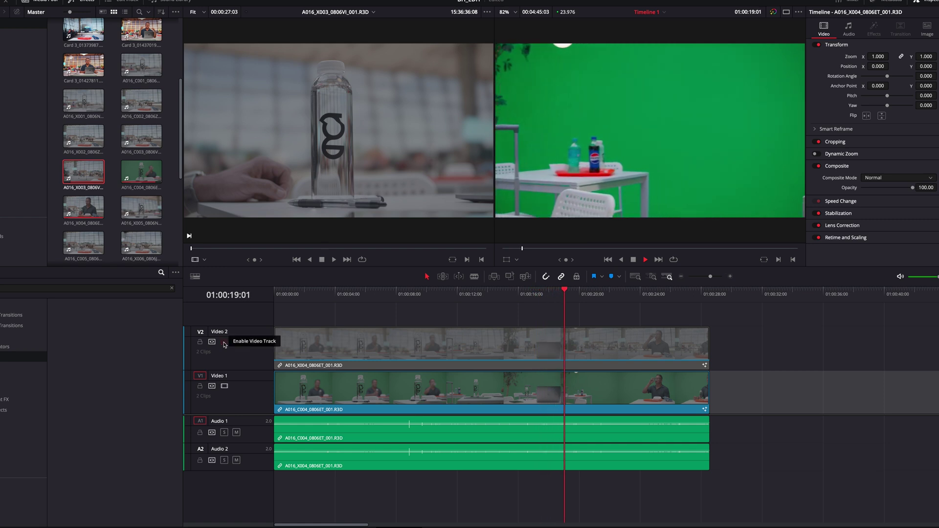
left_click(224, 344)
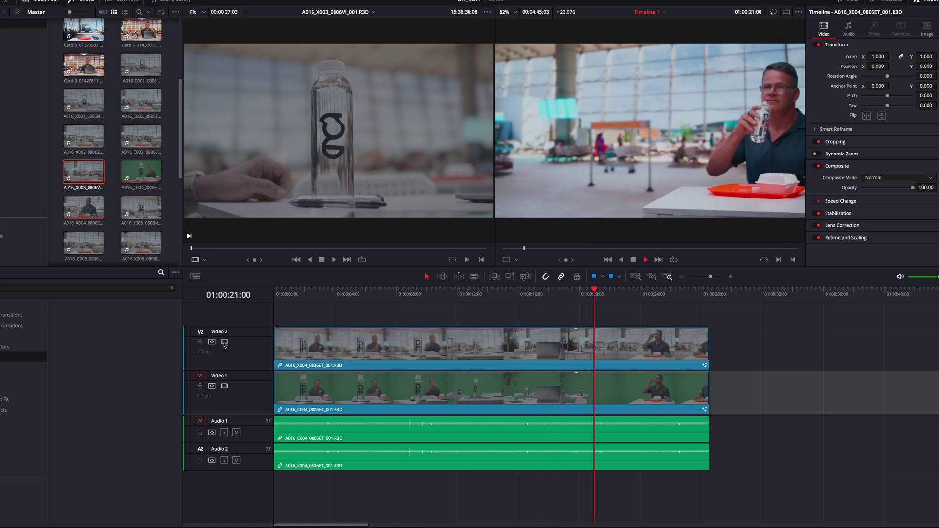
left_click(225, 344)
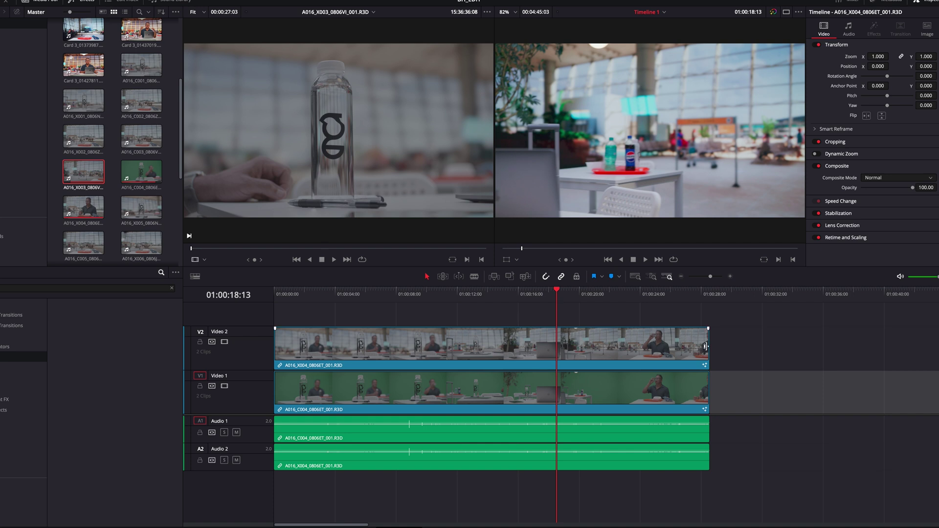
- Trim the Video 2 take and its audio to end at the playhead, then play across the cut
left_click_drag(705, 346, 556, 346)
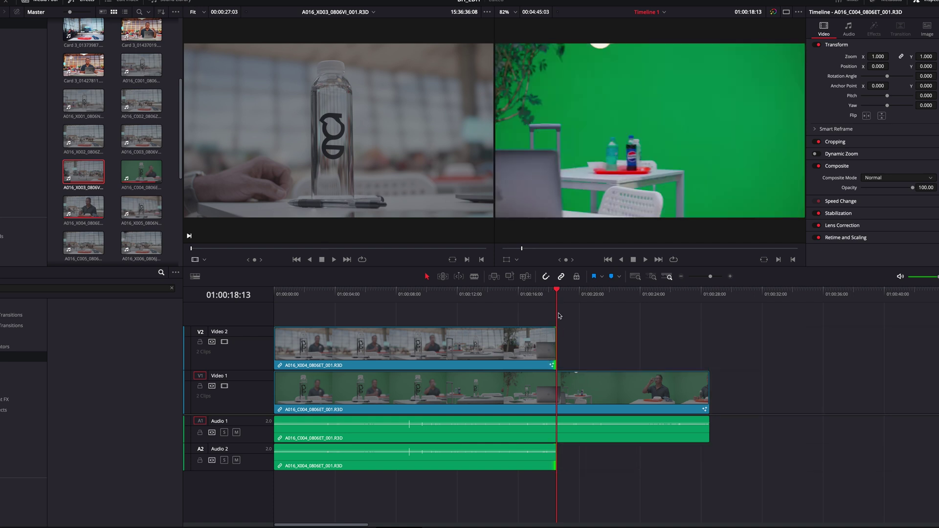
left_click(522, 294)
key("space")
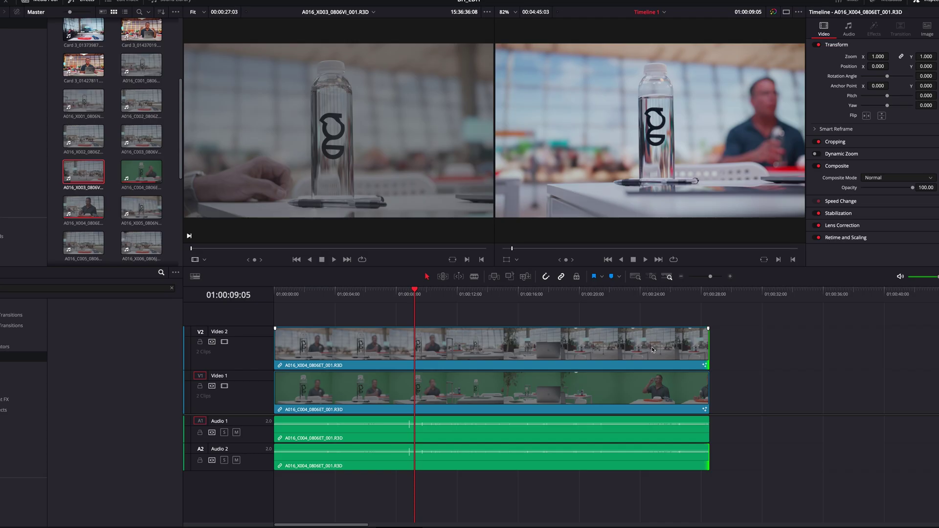
left_click(225, 345)
left_click(224, 345)
left_click(224, 345)
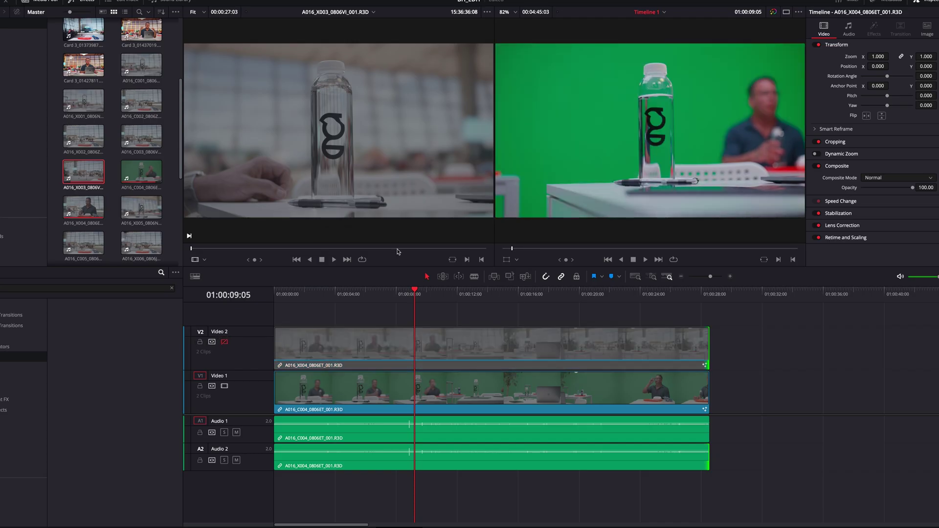
left_click(225, 343)
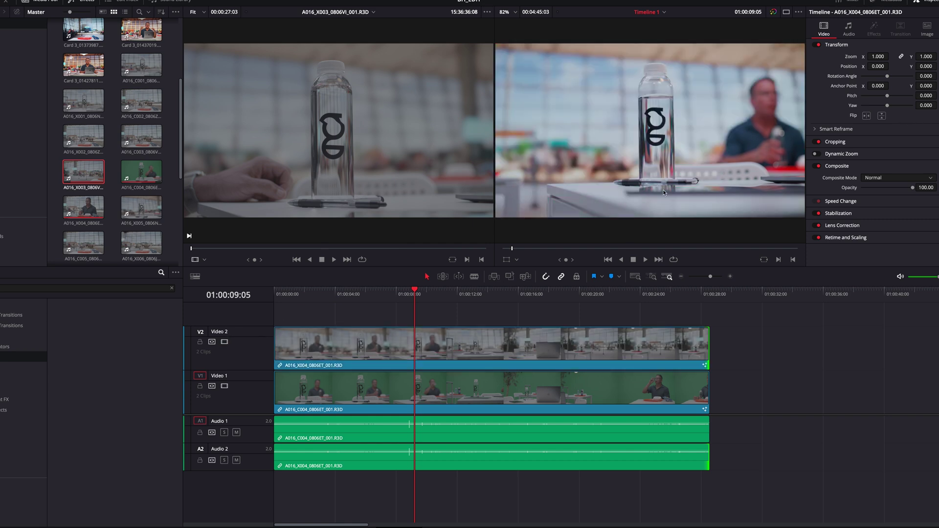
left_click(225, 343)
left_click(224, 342)
left_click_drag(417, 296, 451, 295)
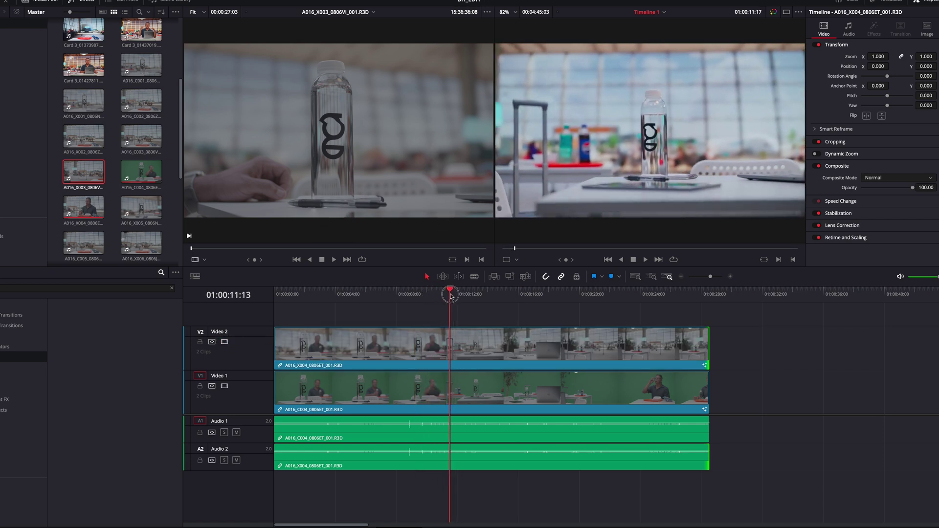
left_click(225, 343)
left_click(225, 342)
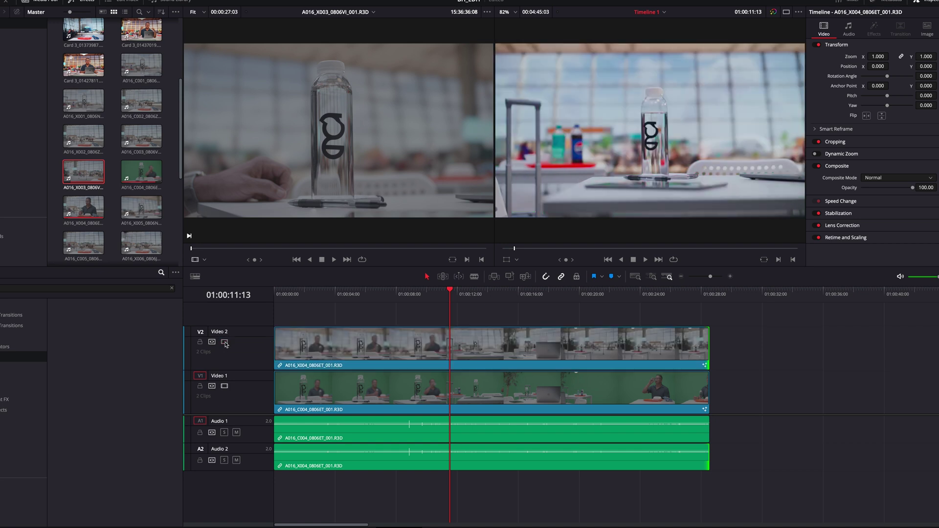
left_click(225, 342)
left_click(225, 343)
left_click(225, 343)
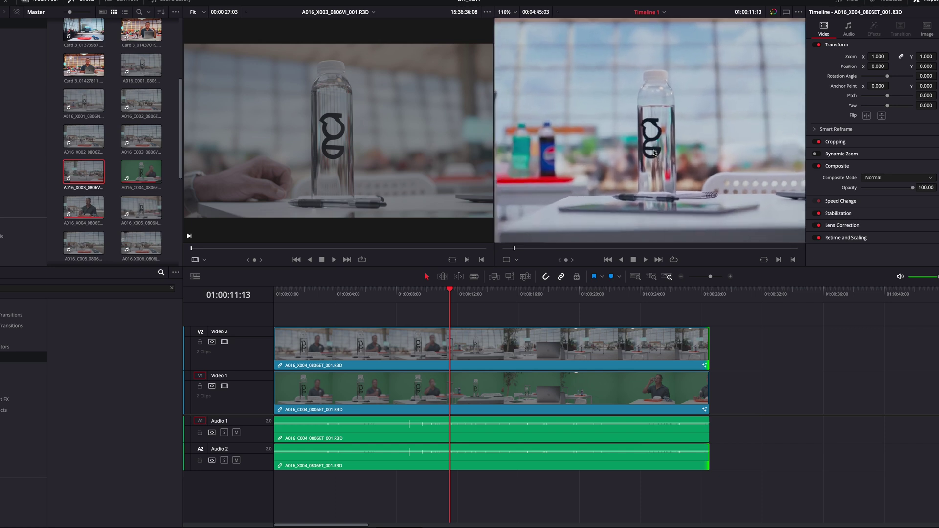
scroll(654, 152, "up", 3)
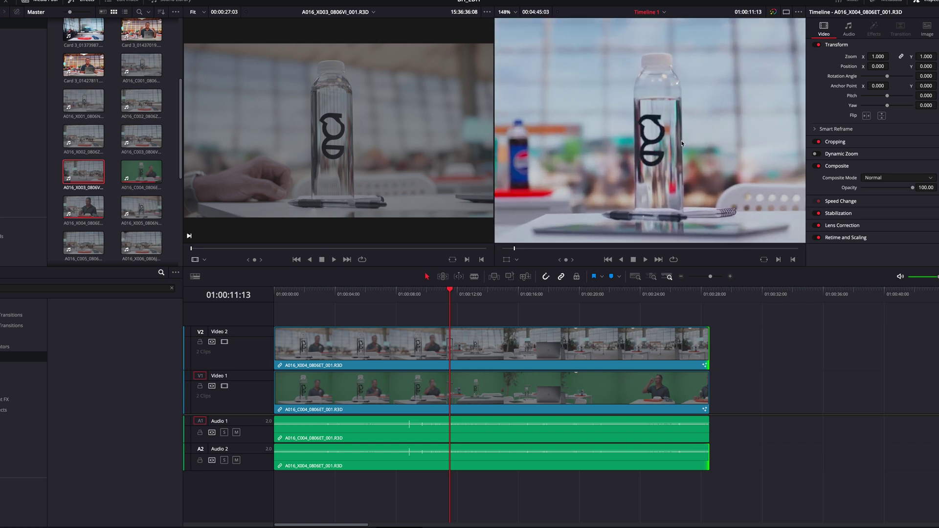
left_click(226, 345)
left_click(225, 346)
left_click(226, 346)
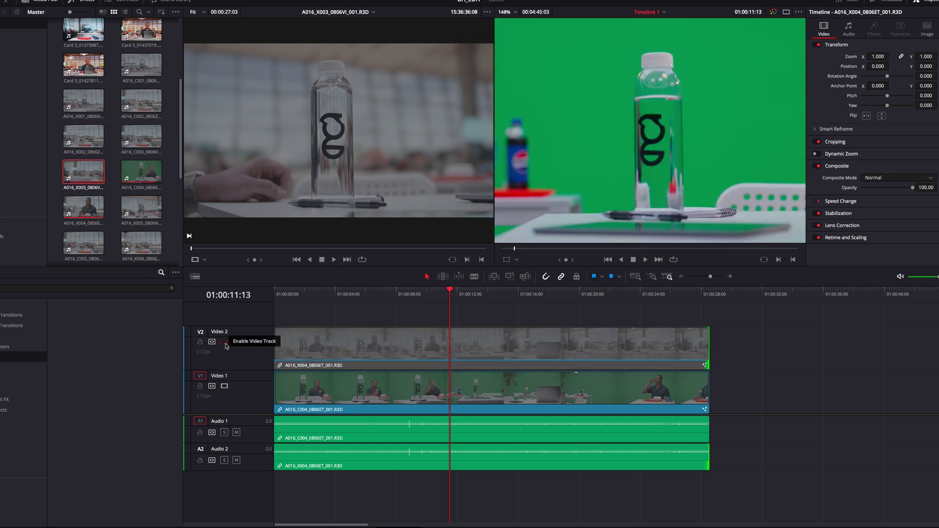
left_click(225, 345)
left_click(225, 345)
left_click(225, 346)
left_click(226, 345)
left_click(226, 345)
left_click(225, 346)
left_click(226, 346)
left_click(226, 346)
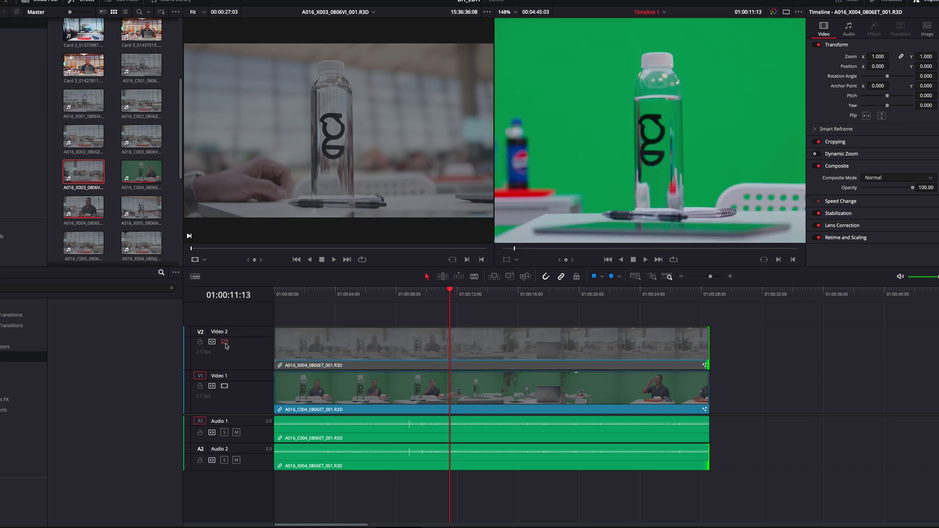
left_click(226, 345)
left_click(225, 346)
left_click(225, 346)
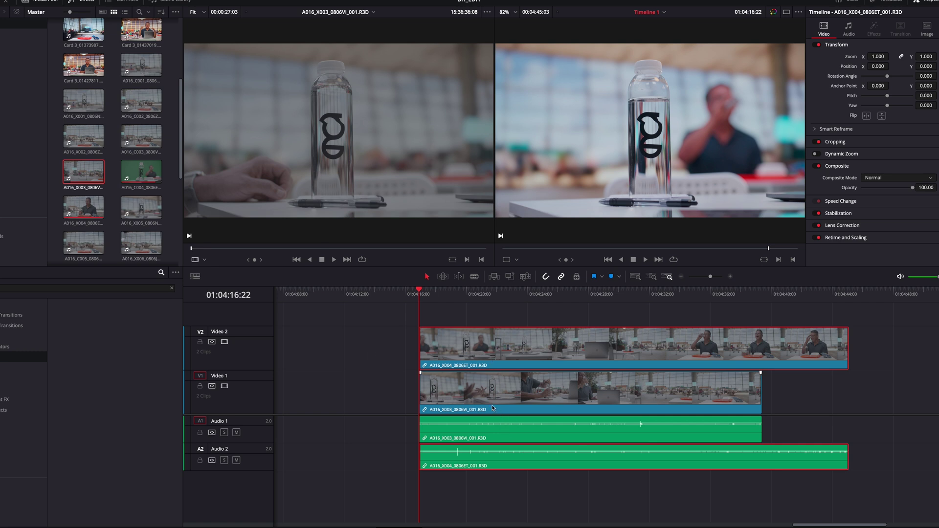
- Compare A016_X004 against A016_X003 by toggling Video 2 while scrubbing, leaving Video 2 off with the Blade tool ready
left_click(224, 342)
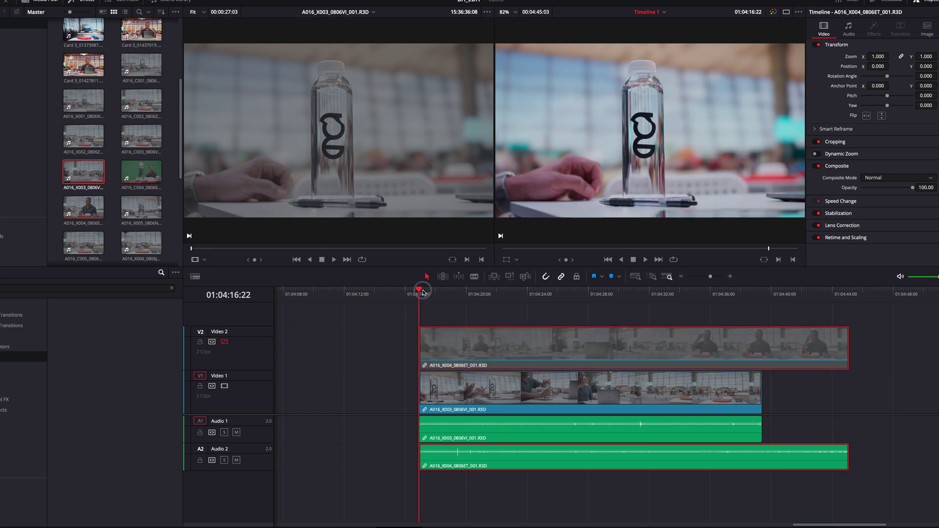
mouse_move(424, 293)
left_mouse_down()
mouse_move(580, 292)
mouse_move(434, 292)
left_mouse_up()
left_click(225, 342)
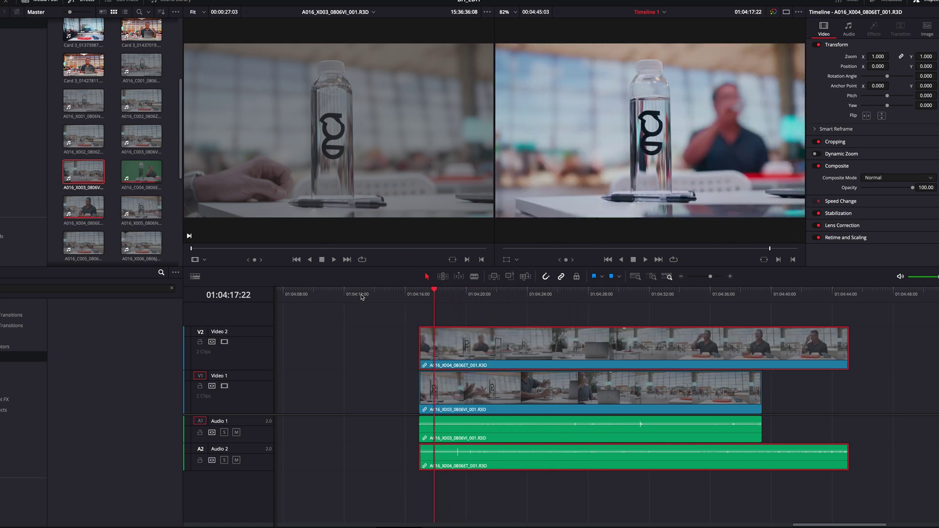
mouse_move(435, 293)
left_mouse_down()
mouse_move(739, 292)
mouse_move(422, 293)
left_mouse_up()
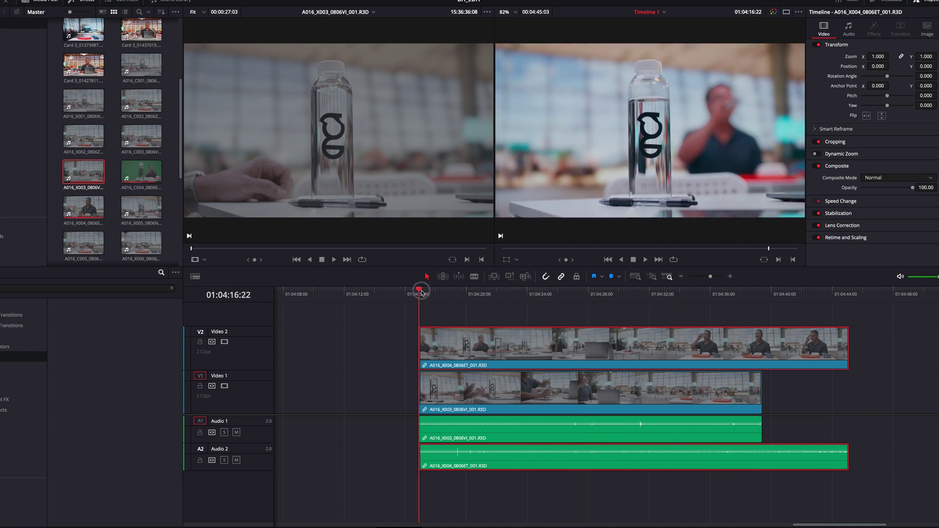
left_click(224, 343)
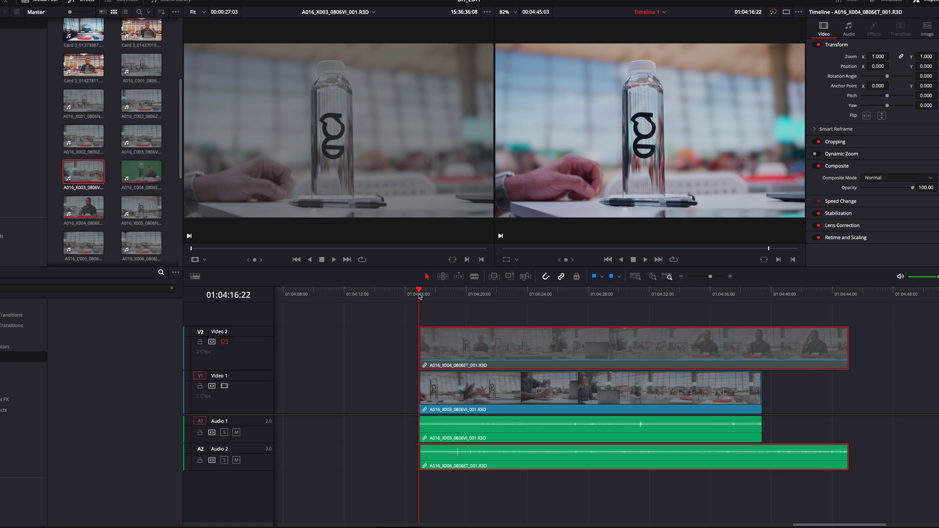
left_click_drag(421, 293, 613, 306)
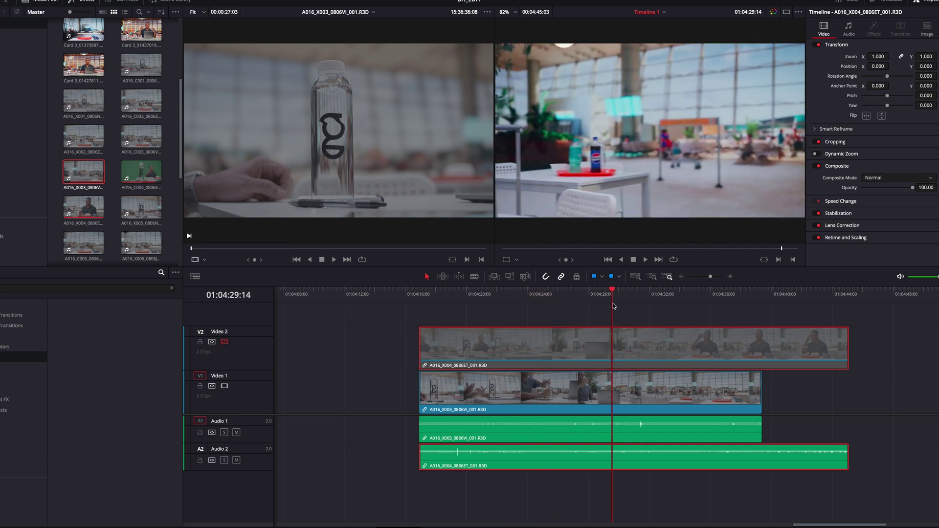
key("b")
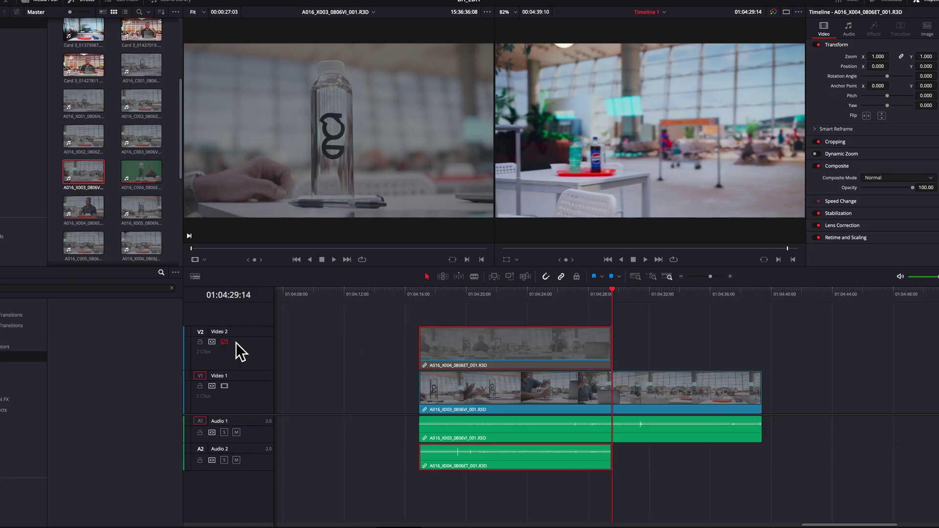
- Re-enable Video 2 and play from 01:04:23:03 across the cut to check X004 over Video 1
left_click(224, 342)
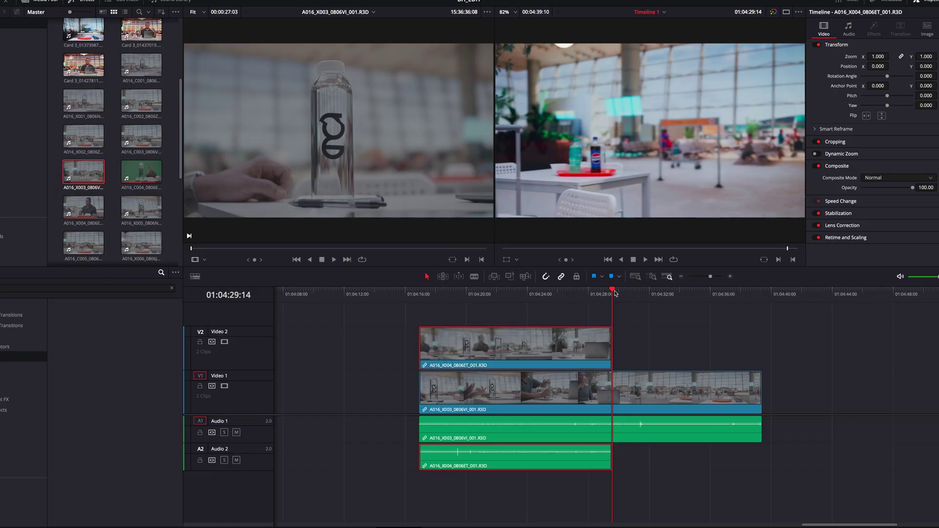
left_click_drag(616, 292, 515, 293)
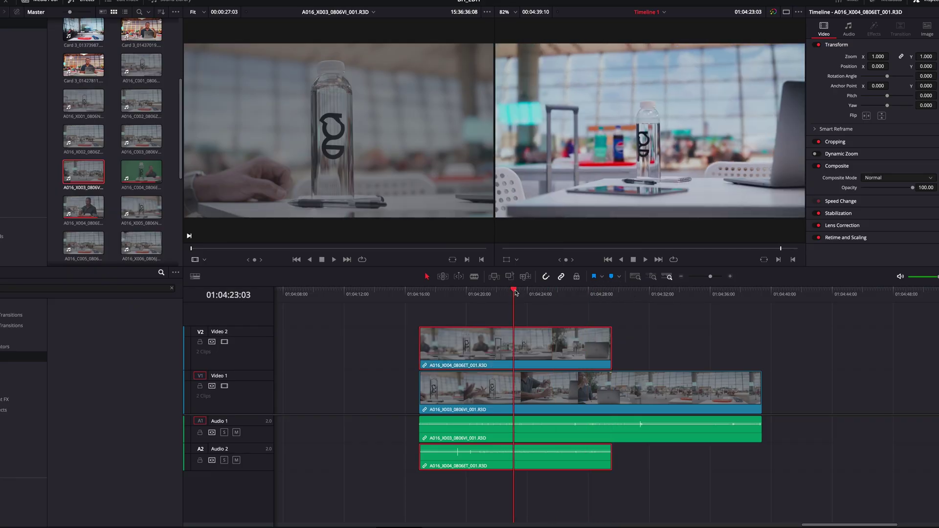
key("space")
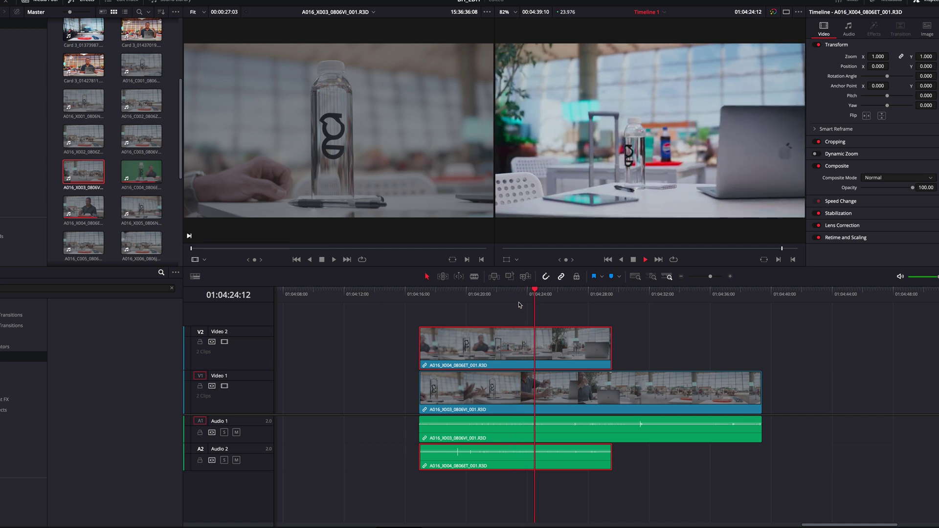
key("space")
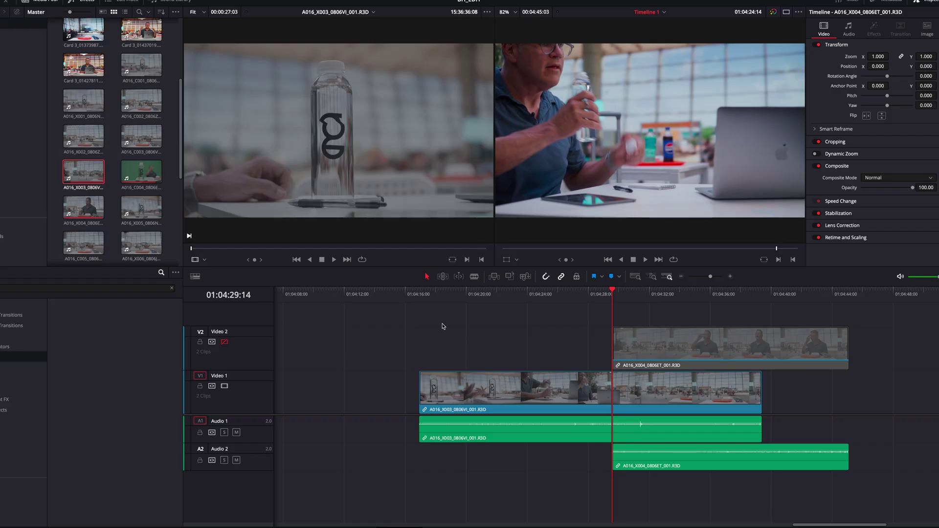
left_click(225, 343)
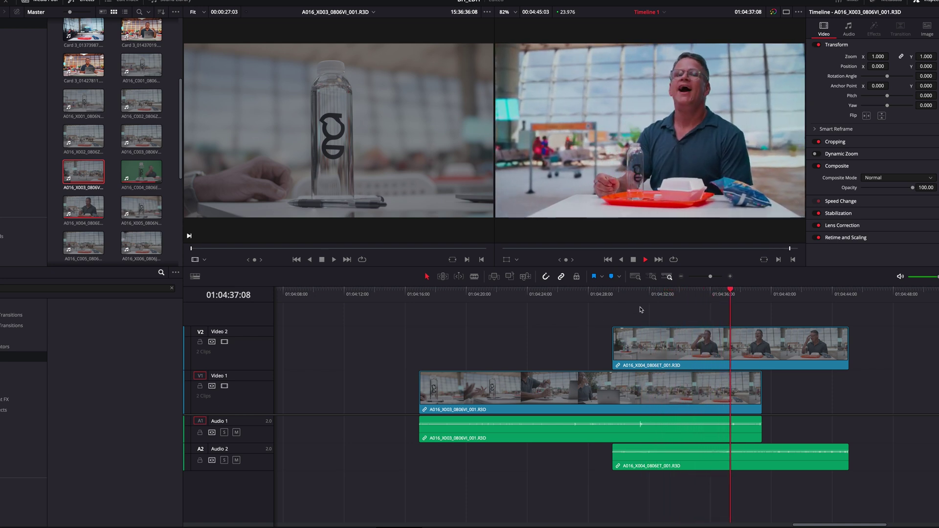
key("space")
- Add a 24-frame cross dissolve at the start of the Video 2 clip and play through it
left_click_drag(713, 298, 591, 301)
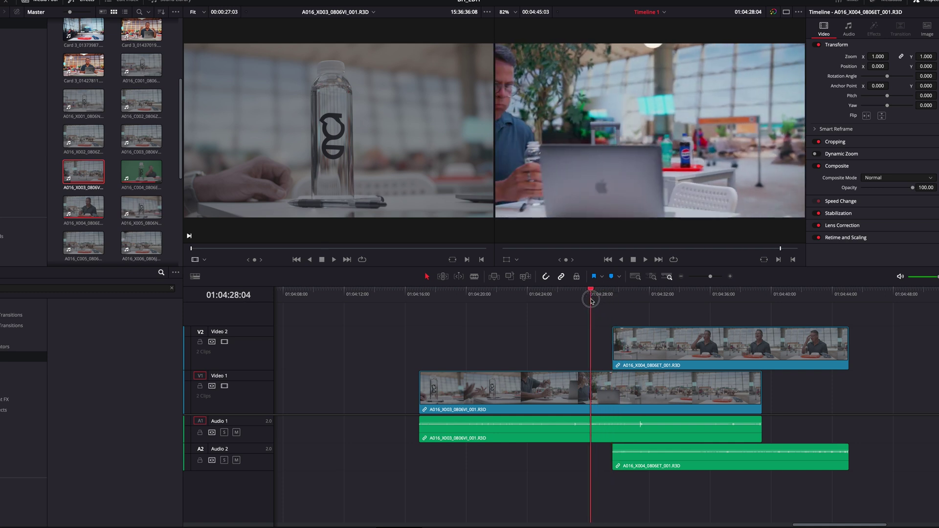
key("space")
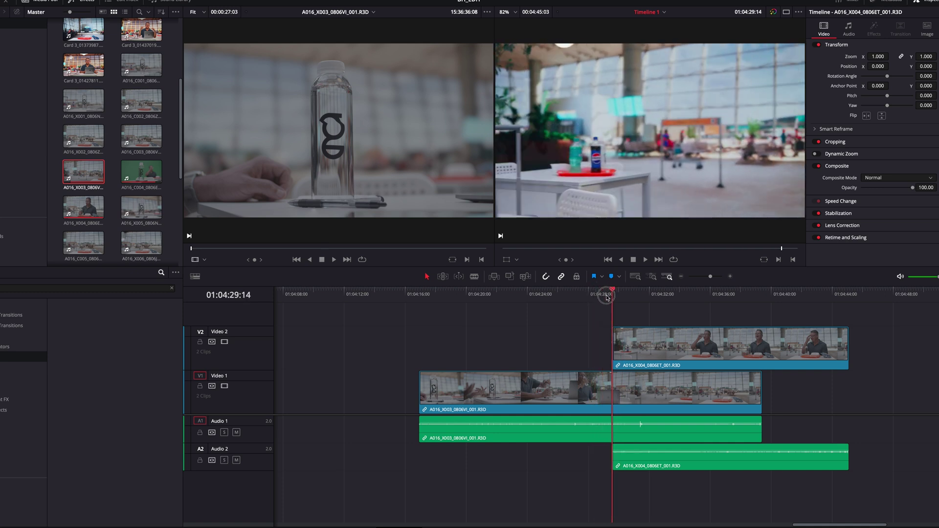
mouse_move(618, 297)
left_mouse_down()
mouse_move(684, 296)
mouse_move(585, 297)
mouse_move(612, 297)
left_mouse_up()
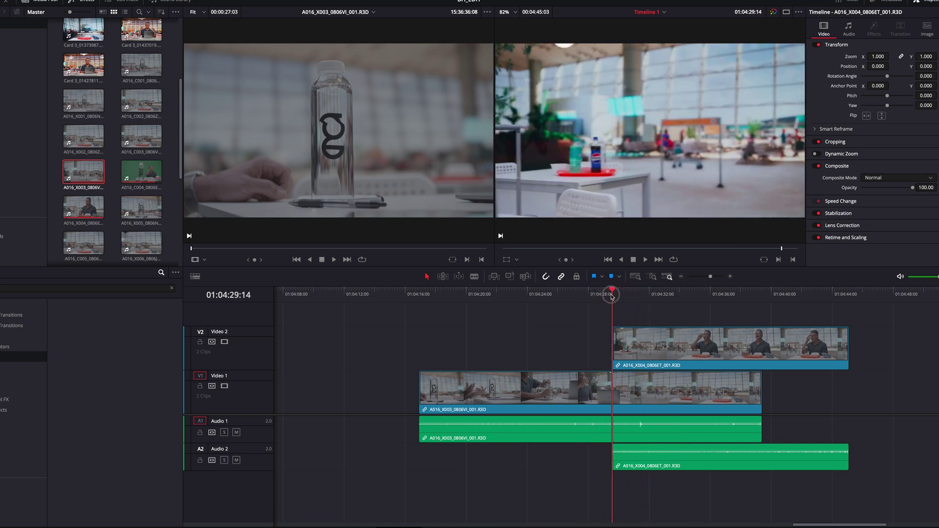
right_click(616, 342)
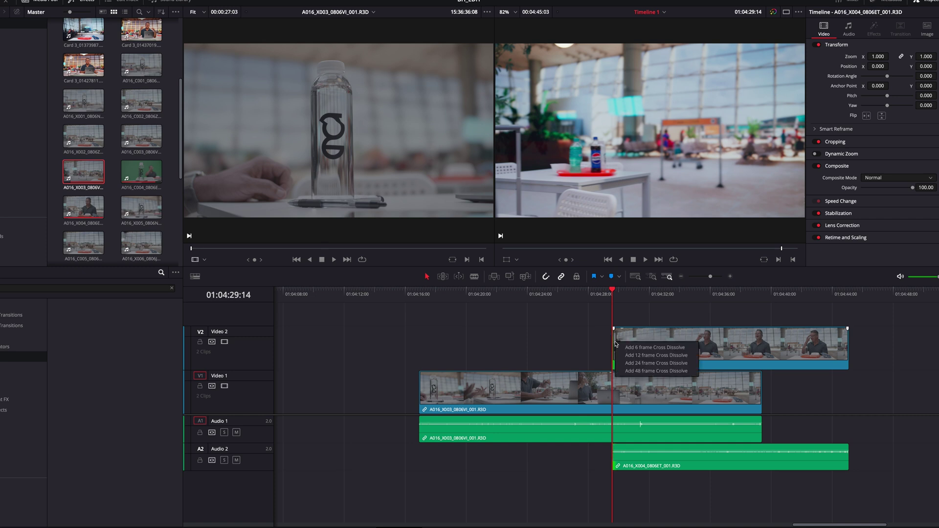
left_click(649, 363)
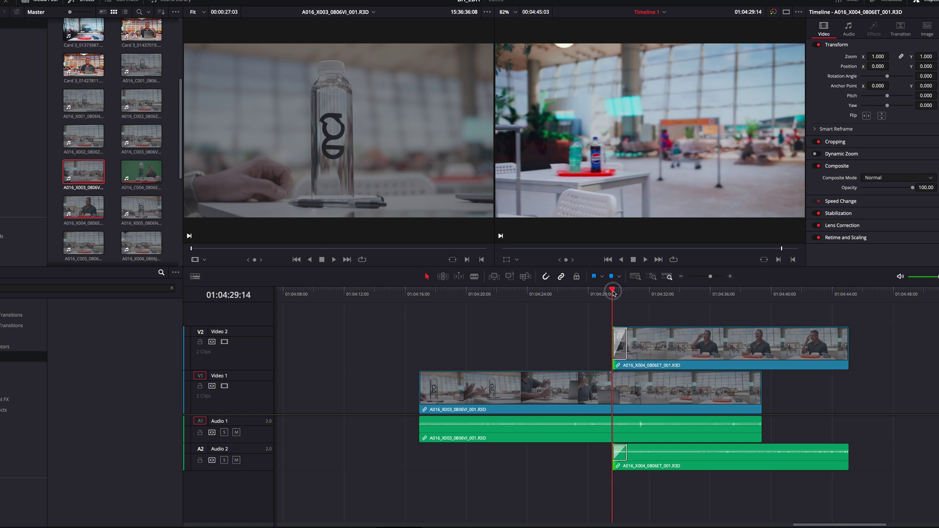
left_click_drag(614, 293, 576, 294)
key("space")
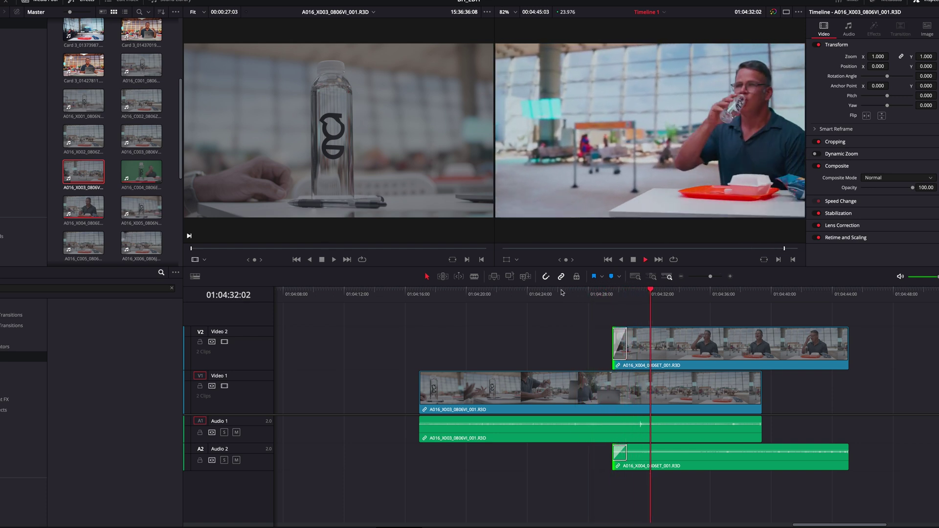
key("space")
- Trim the Video 2 clip to start 16 frames later and play the revised transition
left_click(619, 341)
left_click_drag(614, 343, 625, 343)
left_click(603, 295)
key("space")
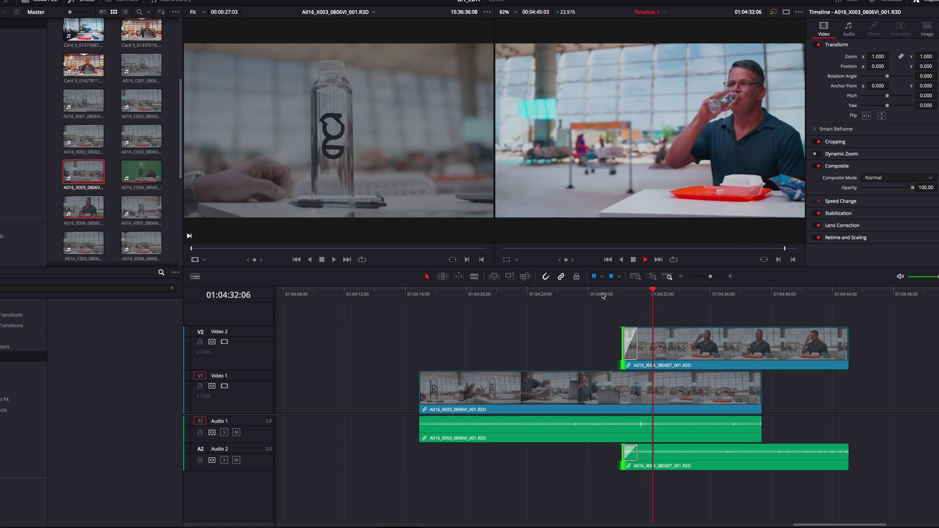
key("space")
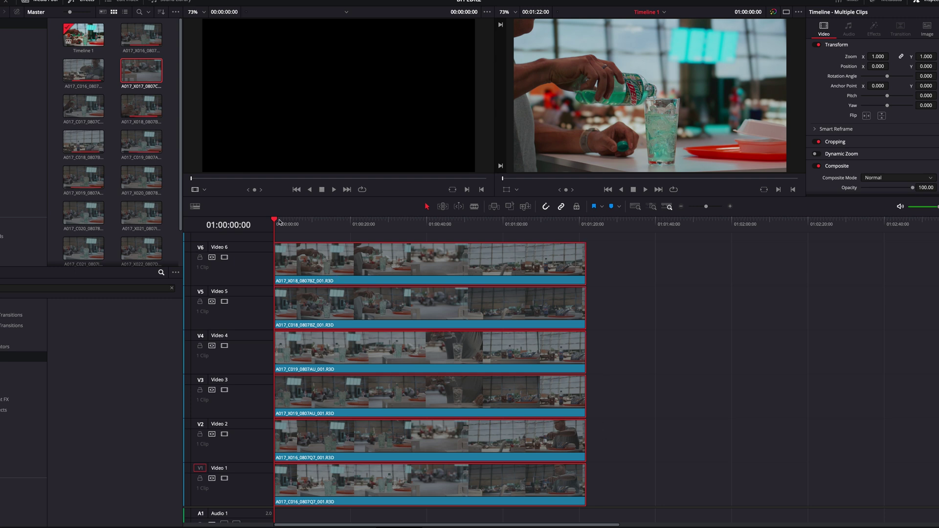
- Scrub through the first seconds of the six stacked A017 takes
mouse_move(279, 222)
left_mouse_down()
mouse_move(521, 228)
mouse_move(272, 222)
left_mouse_up()
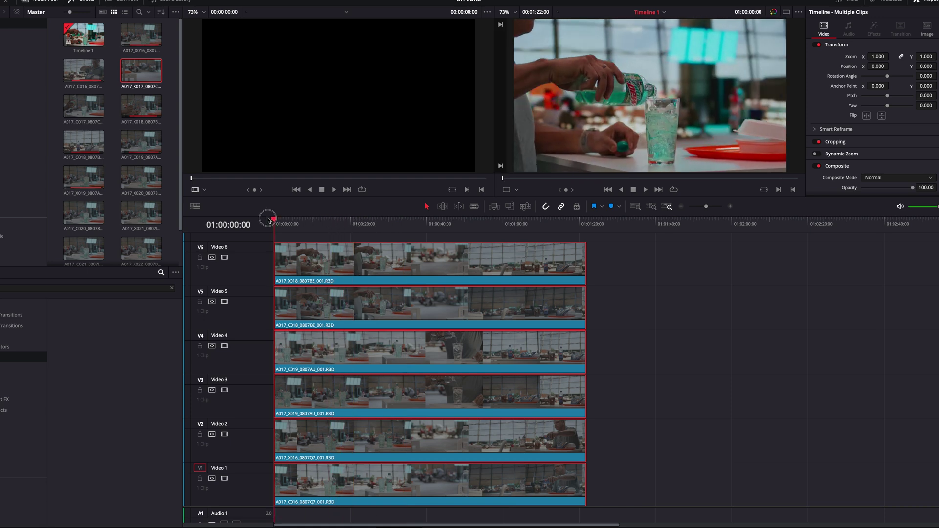
left_click(224, 257)
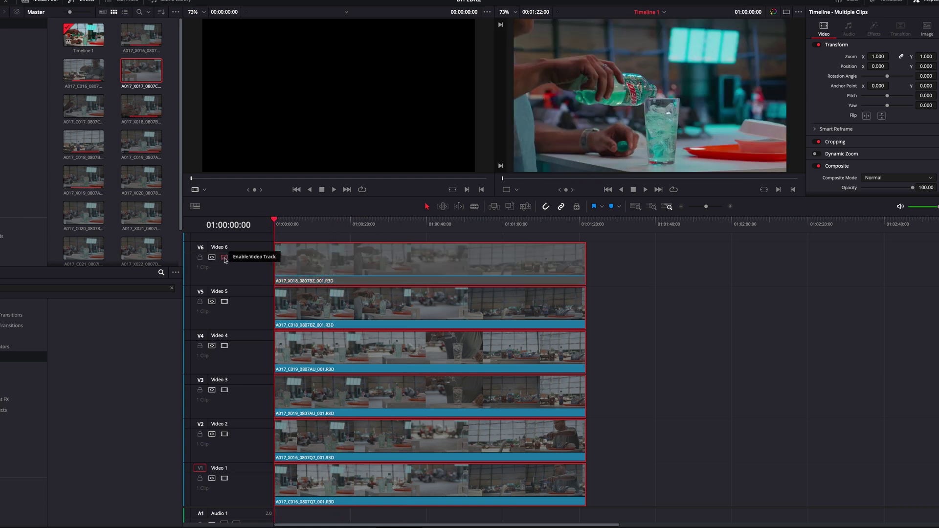
left_click(224, 258)
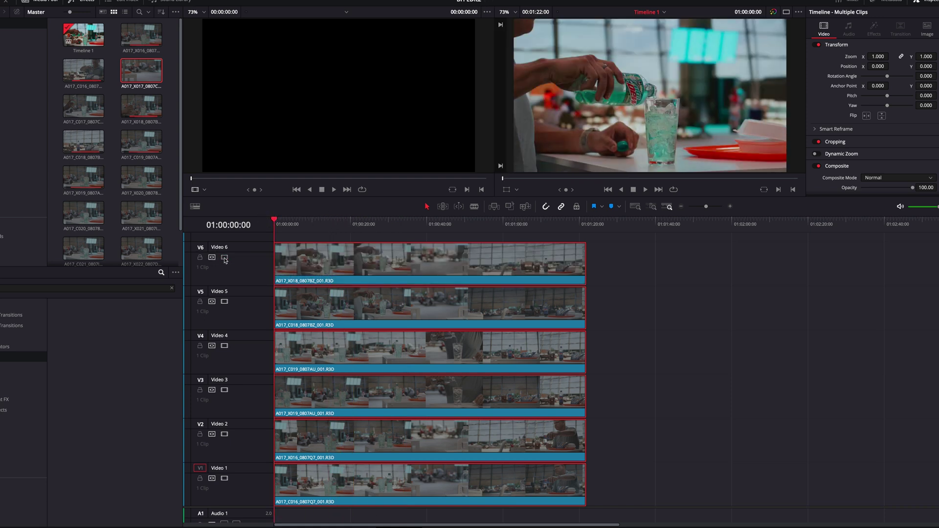
left_click(224, 257)
left_click(224, 258)
left_click(225, 257)
left_click(225, 258)
left_click(225, 258)
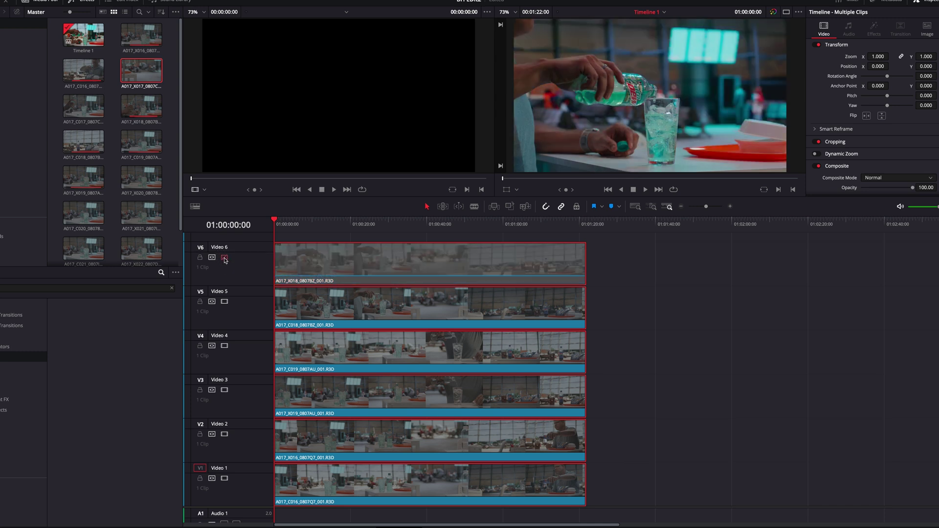
left_click(224, 257)
left_click(224, 258)
left_click(225, 258)
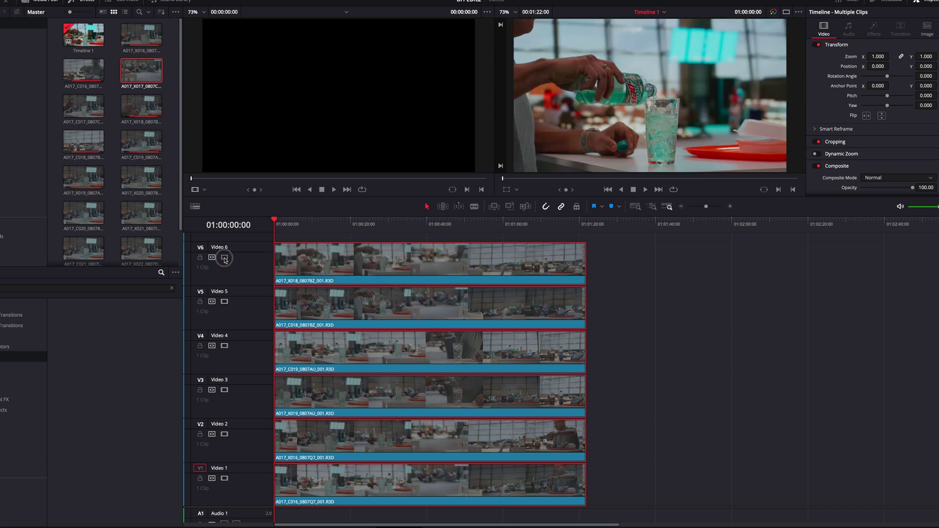
left_click(225, 258)
left_click_drag(277, 222, 352, 226)
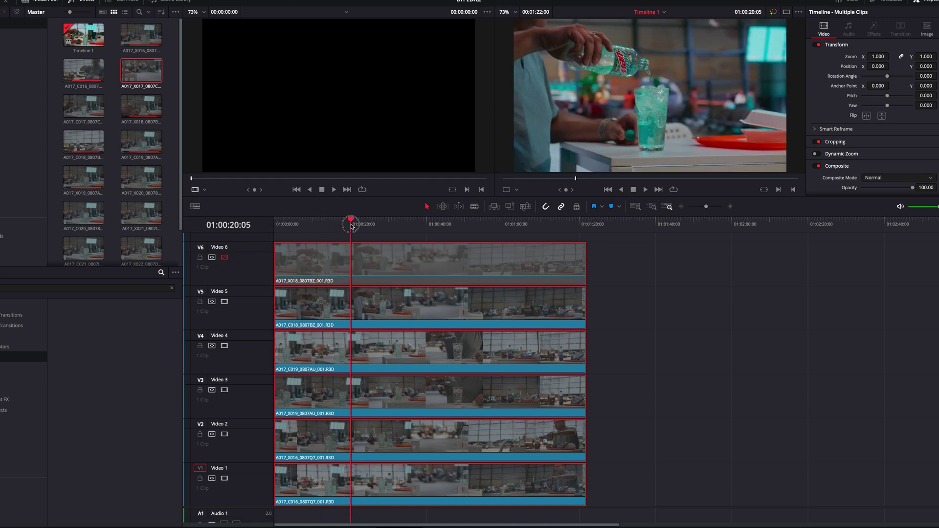
left_click(225, 258)
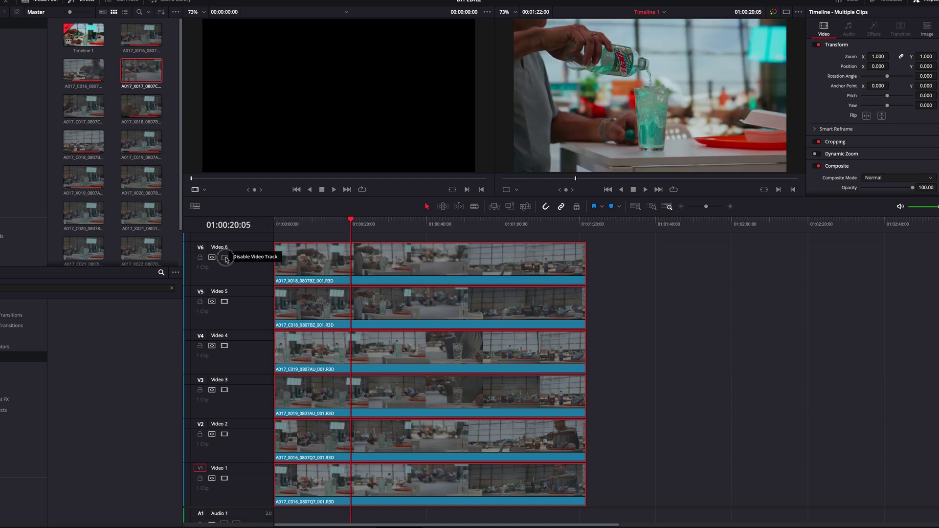
left_click(225, 258)
left_click(225, 258)
left_click(225, 258)
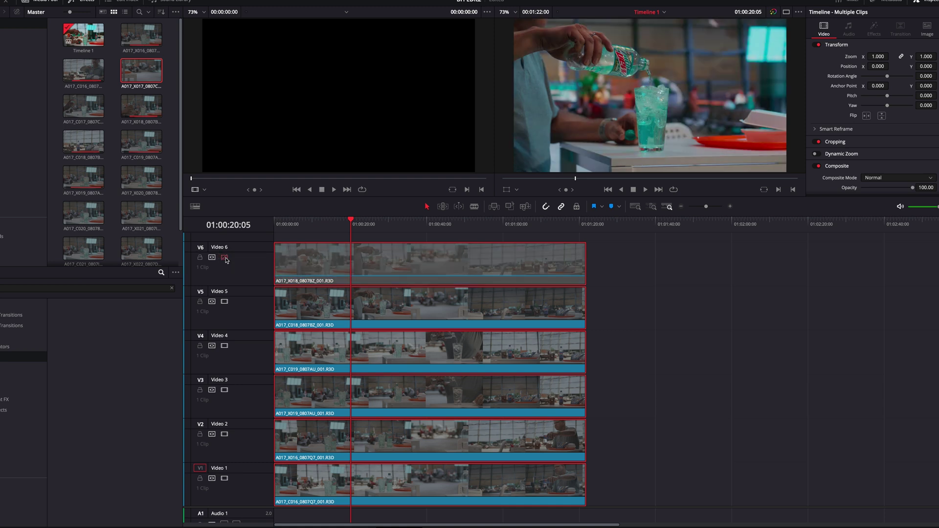
left_click(225, 258)
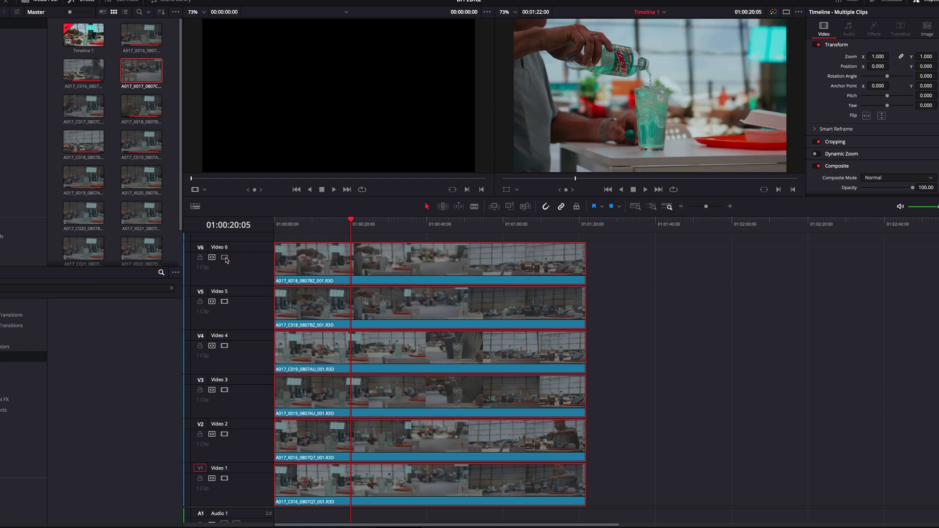
left_click(225, 258)
left_click(225, 257)
left_click(225, 258)
left_click(225, 301)
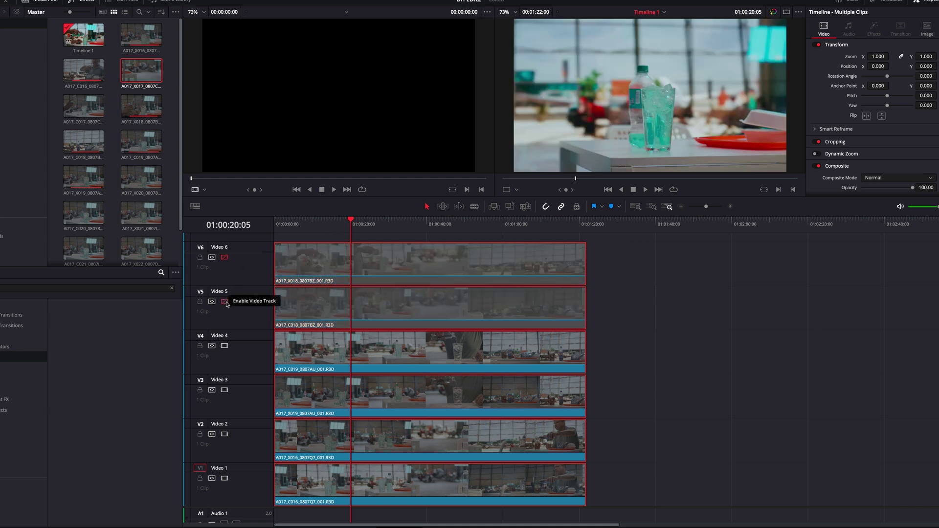
left_click(225, 346)
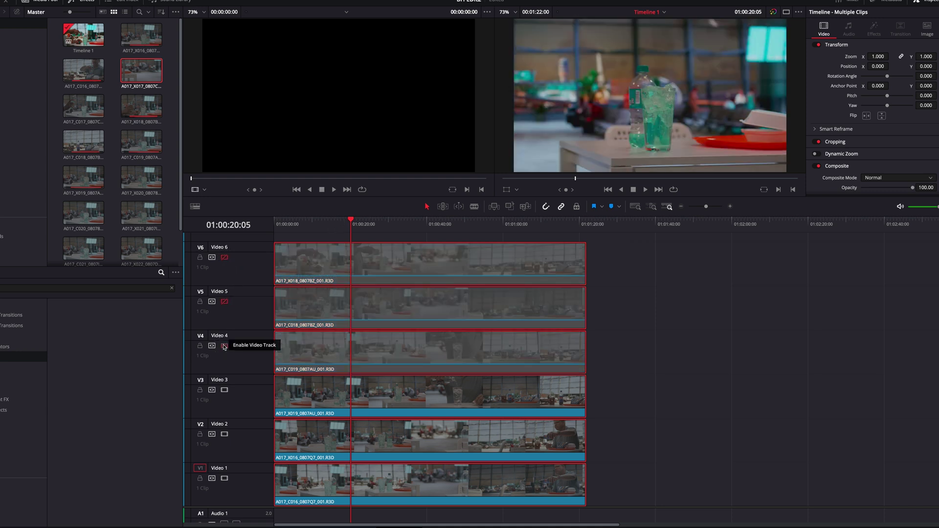
left_click(225, 390)
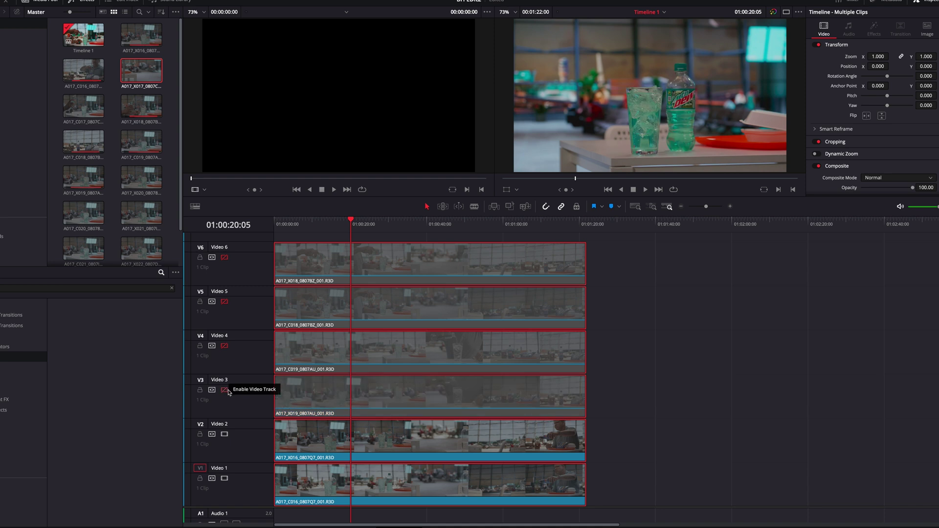
left_click(224, 435)
left_click(224, 435)
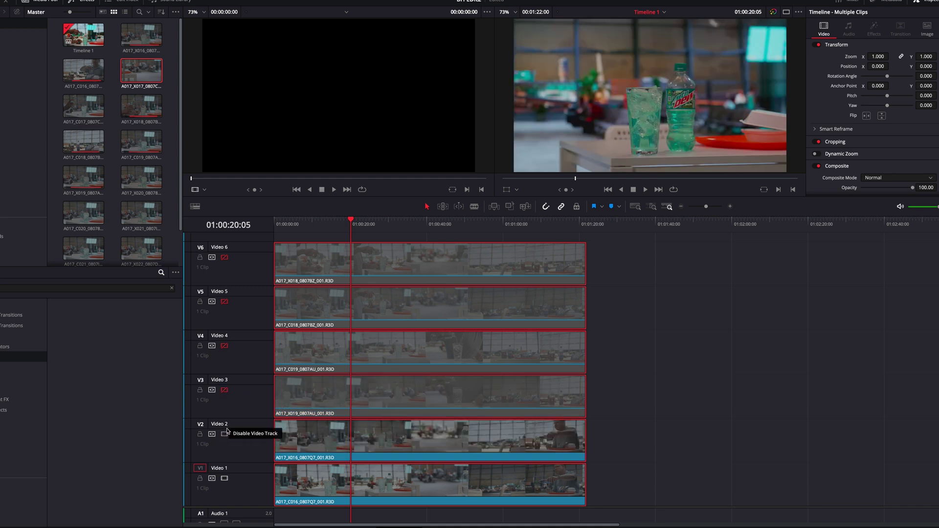
left_click(225, 390)
left_click(222, 346)
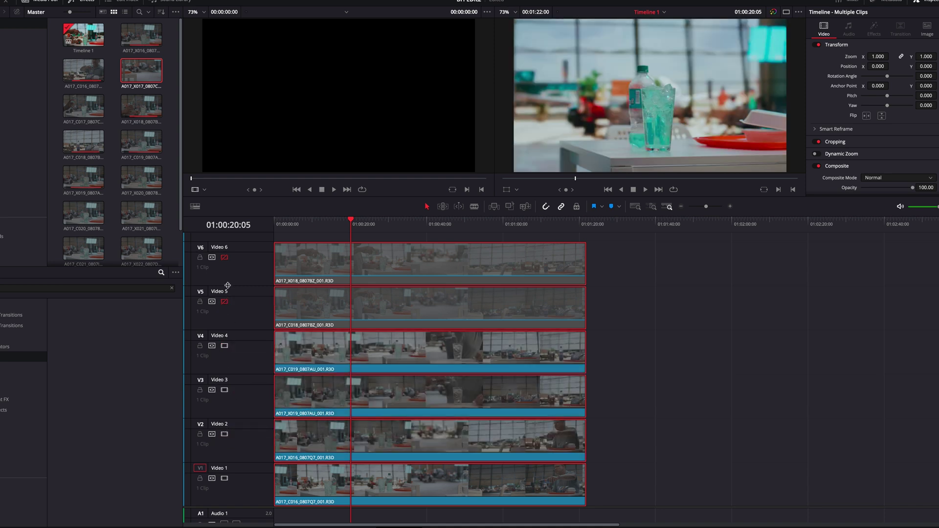
left_click(224, 257)
left_click(226, 302)
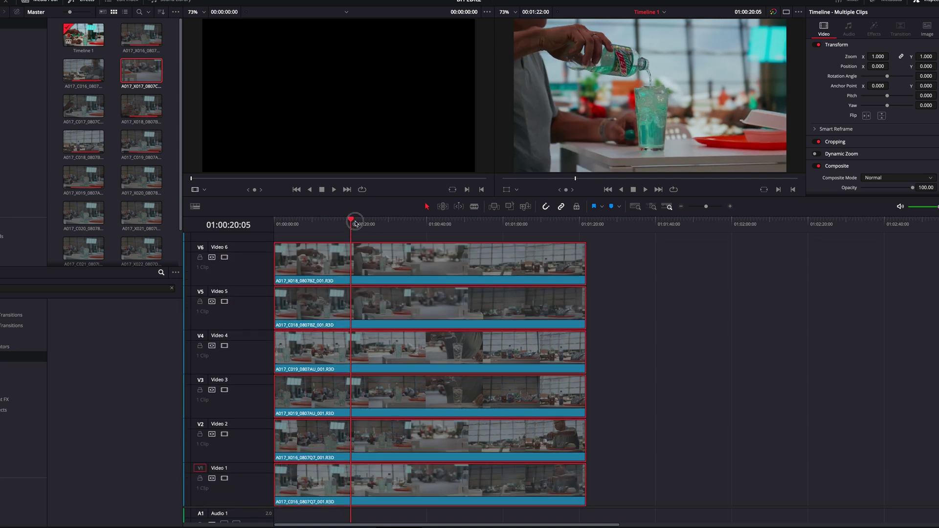
left_click_drag(355, 223, 523, 229)
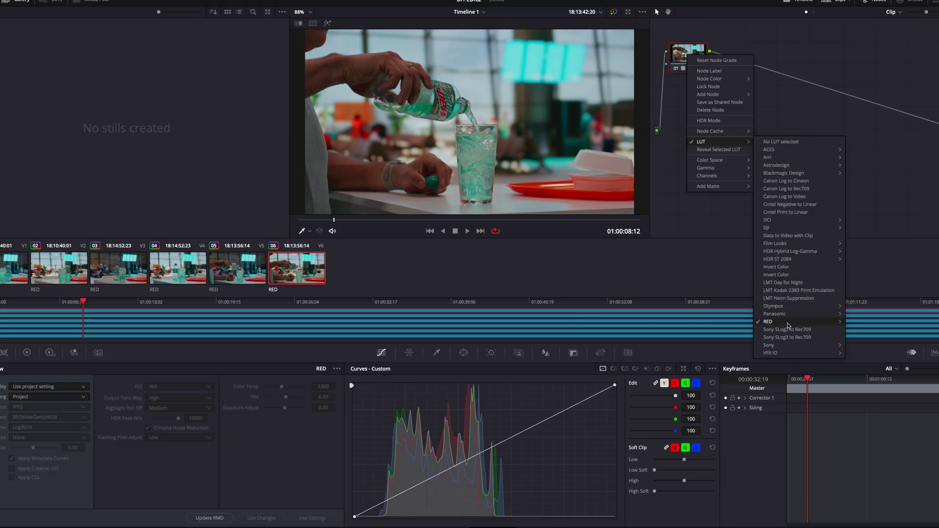
- Apply the RED RWG_Log3G10_to_REC709 low contrast LUT to the node and return to the Edit page
mouse_move(788, 323)
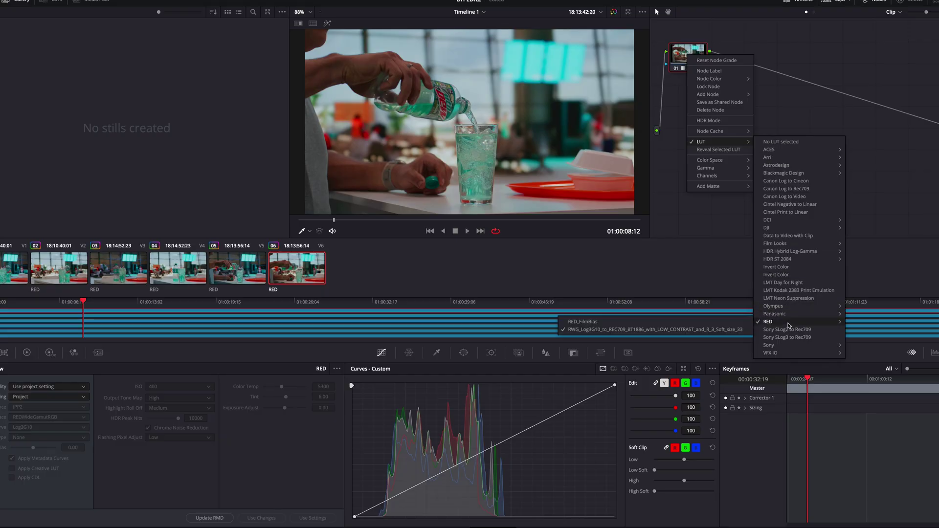
left_click(669, 331)
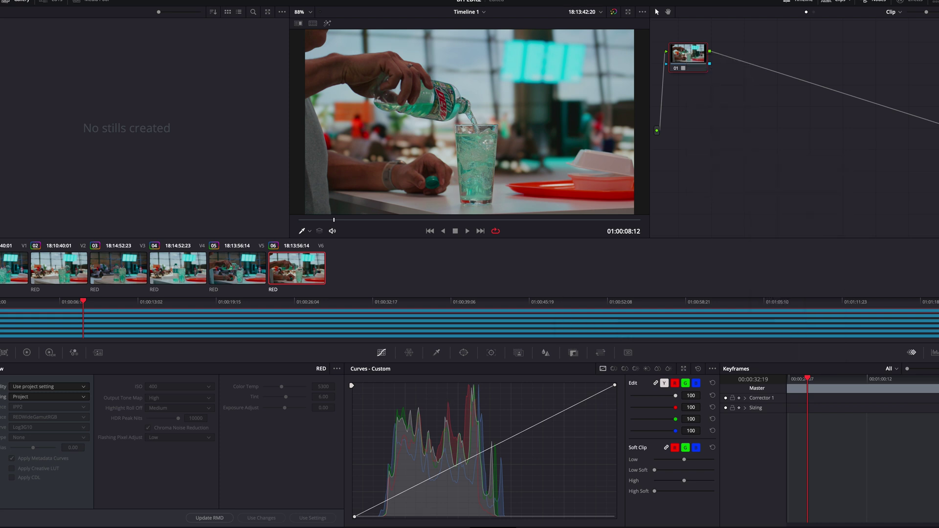
key("shift+4")
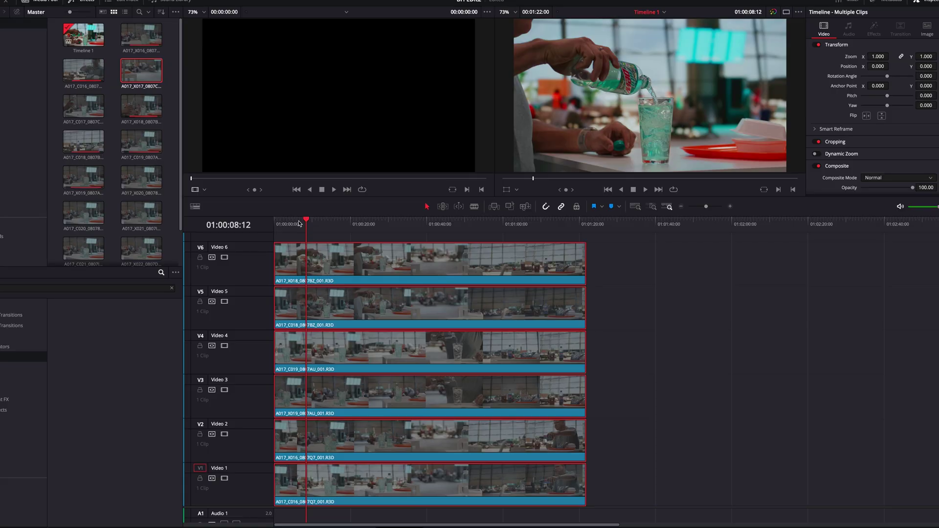
- Blade the Video 6 and Video 5 clips at 01:00:32:19, then disable the Video 6 track
left_click_drag(299, 223, 400, 231)
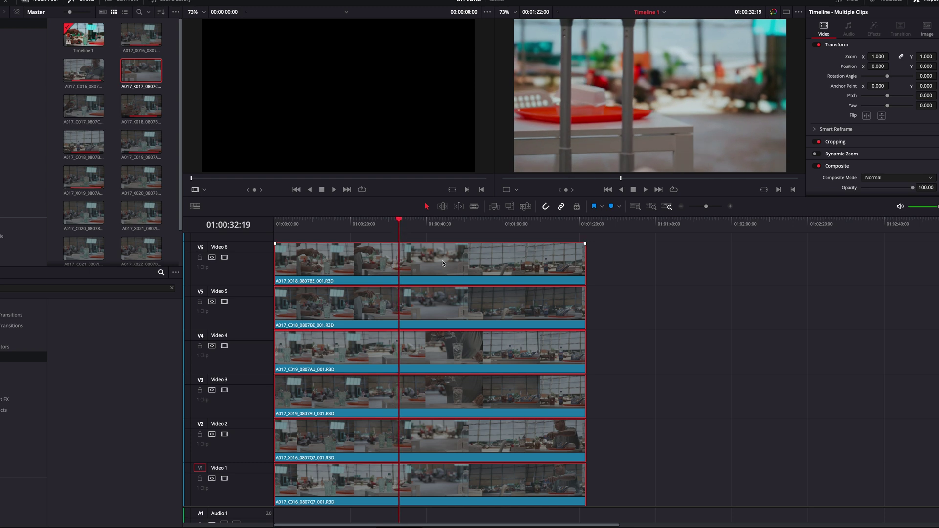
left_click(621, 294)
key("b")
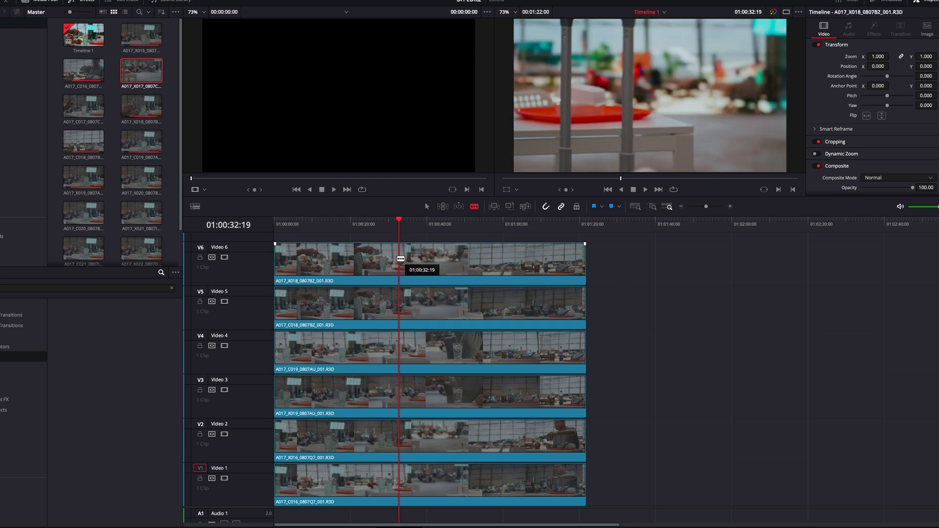
left_click(401, 259)
left_click(400, 308)
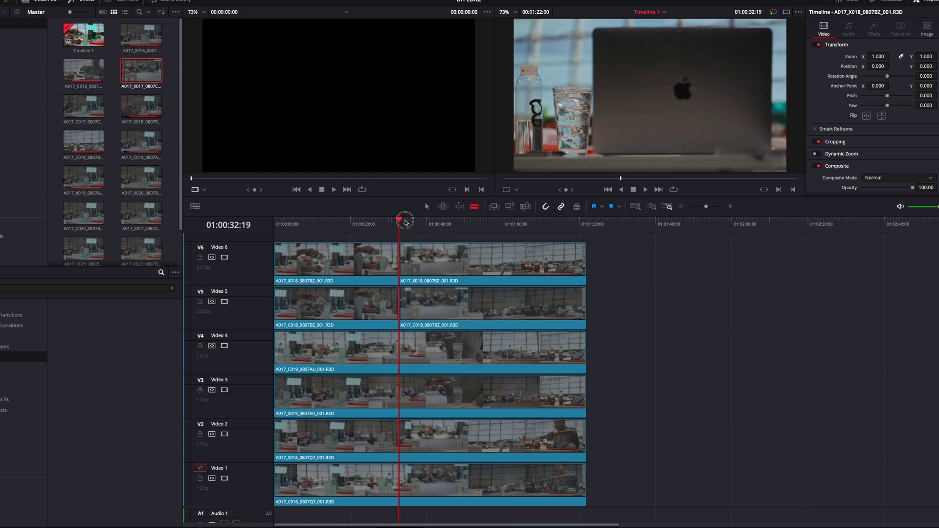
left_click(409, 221)
left_click(224, 258)
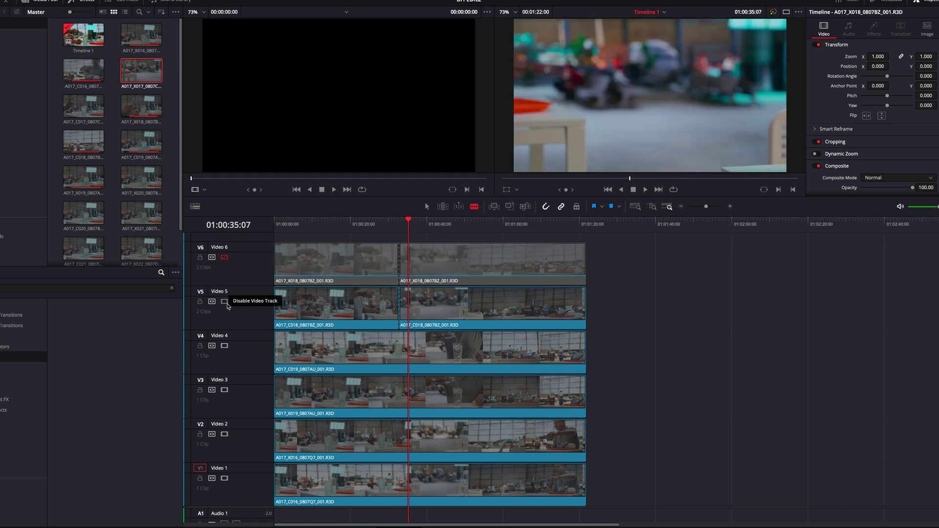
- Turn off Video 5 and place the playhead at 01:00:30:18
left_click(224, 302)
mouse_move(408, 221)
left_mouse_down()
mouse_move(420, 221)
mouse_move(401, 221)
left_mouse_up()
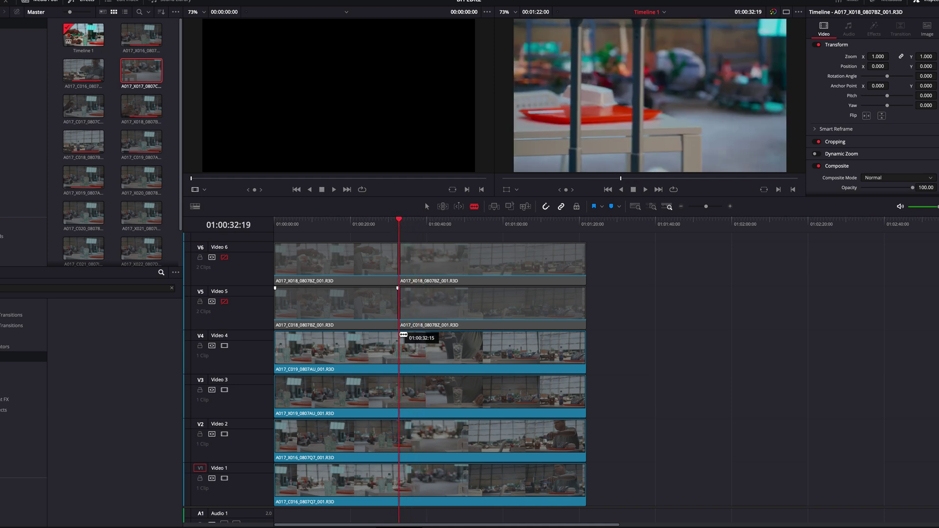
key("Left")
key("Left")
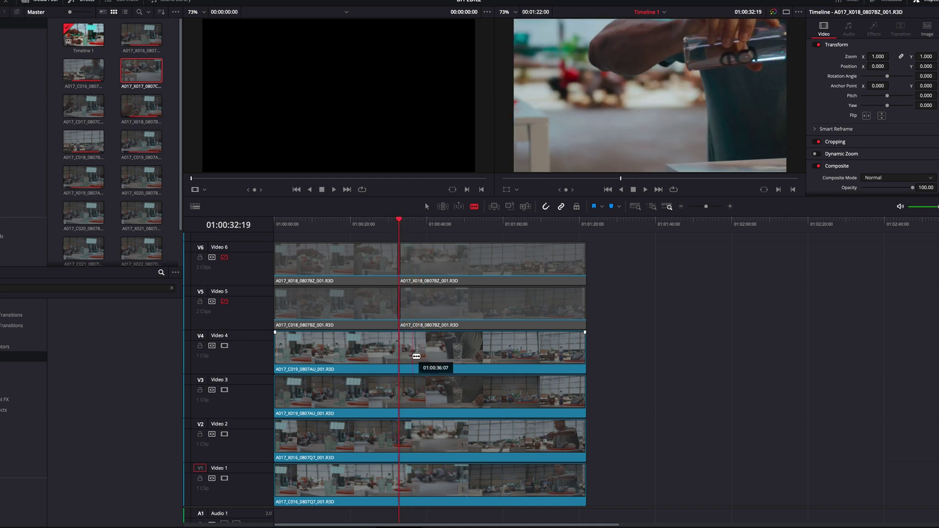
key("Left")
key("Left")
key("Left")
key("Left")
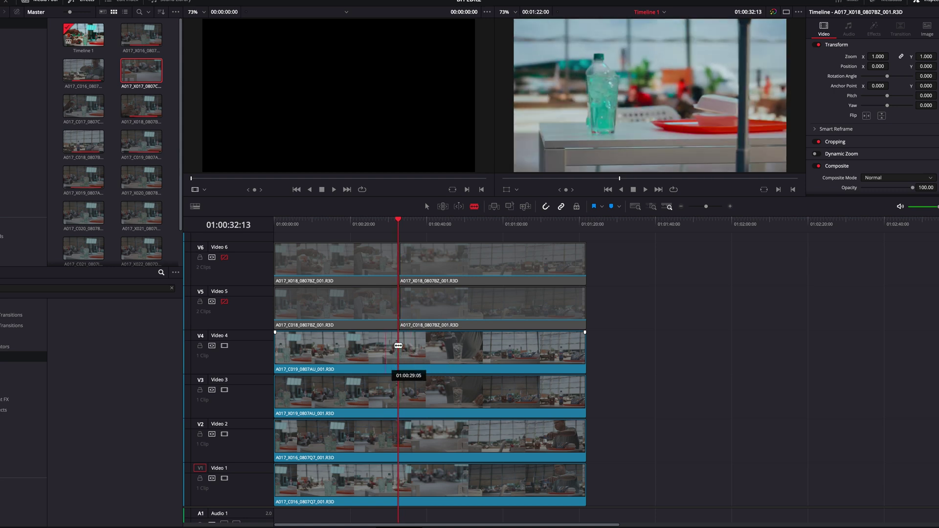
left_click(400, 221)
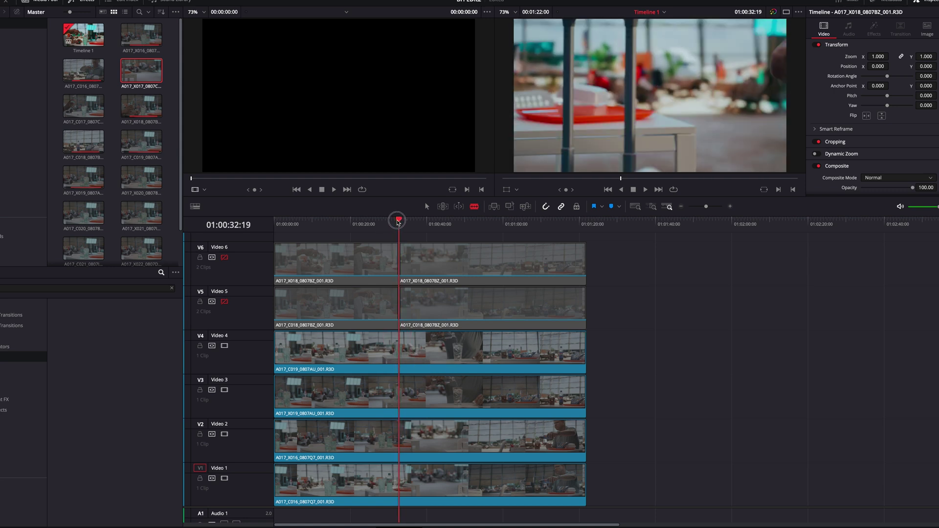
mouse_move(398, 222)
left_mouse_down()
mouse_move(380, 222)
mouse_move(393, 225)
left_mouse_up()
left_click(392, 224)
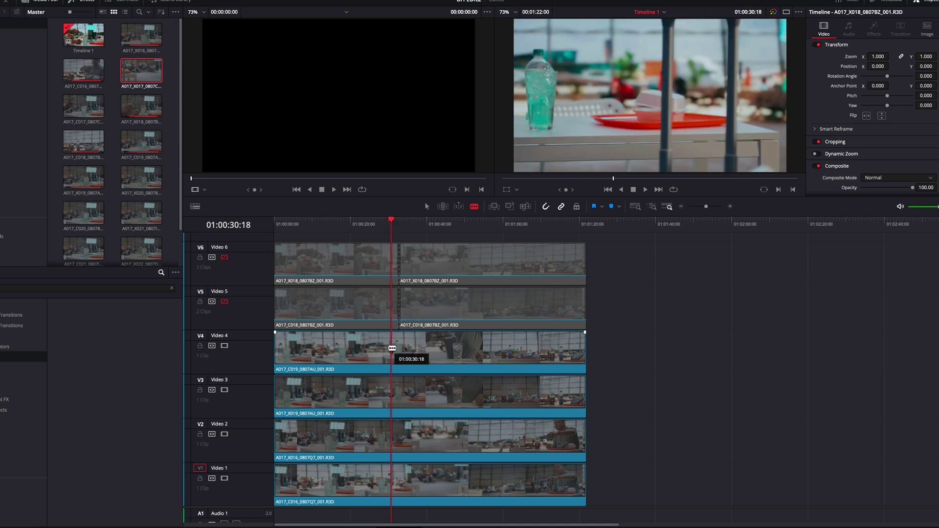
- Split the Video 4 and Video 3 clips at 01:00:30:18 and turn off Video 4
left_click(391, 348)
left_click(390, 394)
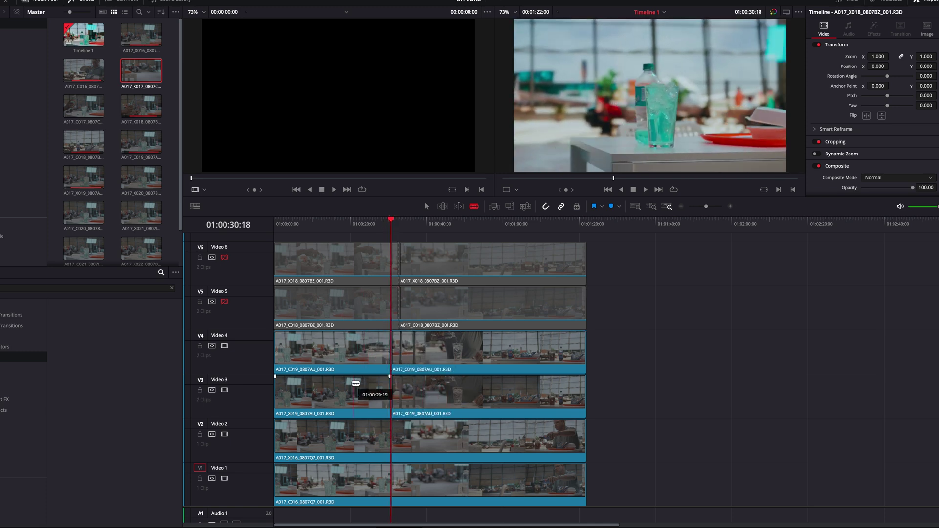
left_click(224, 346)
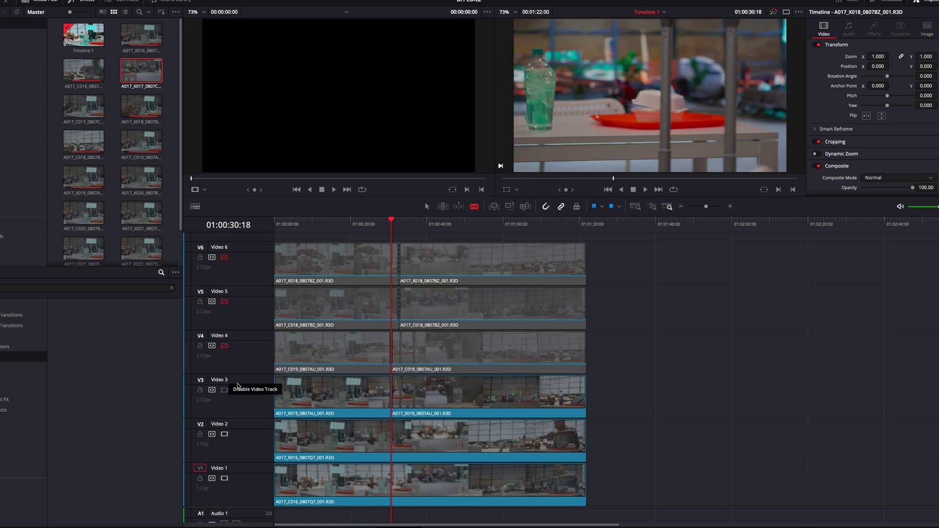
- Disable Video 3 and blade the Video 2 and Video 1 clips at 01:00:49:13, the laptop-and-glass shot
left_click(225, 390)
left_click_drag(391, 221, 464, 229)
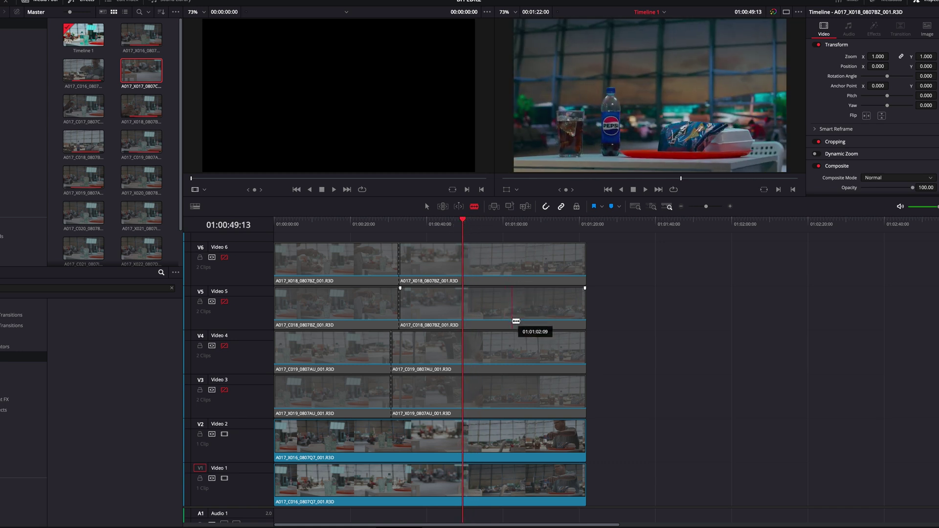
left_click(463, 435)
mouse_move(464, 435)
left_mouse_down()
mouse_move(458, 444)
mouse_move(489, 444)
mouse_move(463, 439)
left_mouse_up()
left_click(463, 439)
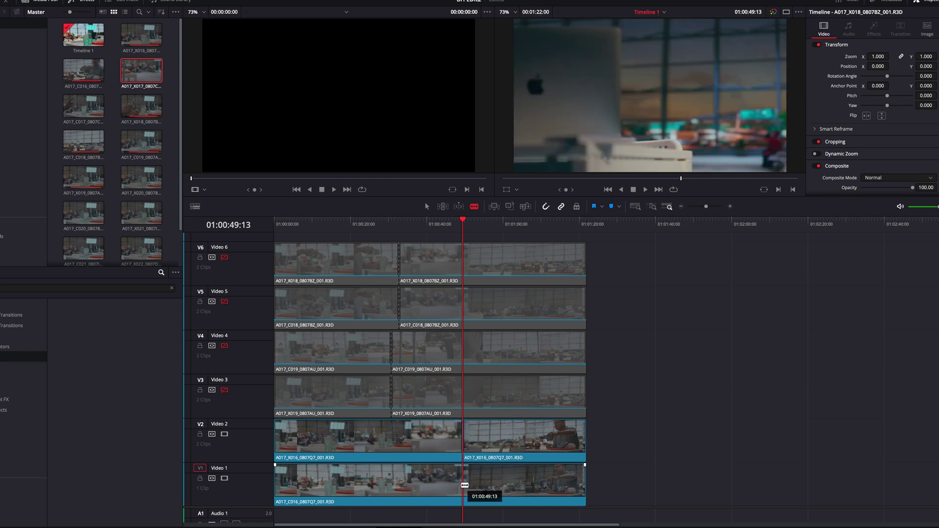
left_click(464, 485)
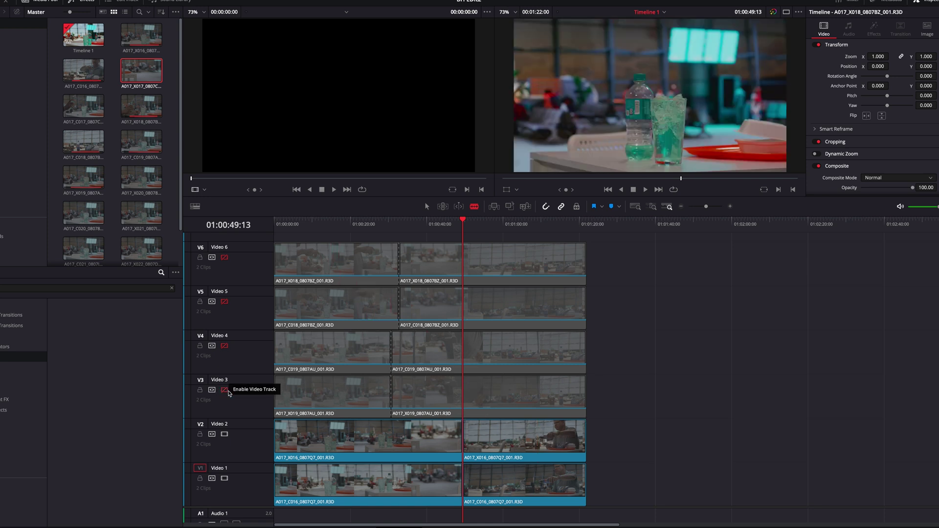
- Re-enable the Video 3, 4, 5 and 6 tracks
left_click(225, 391)
left_click(225, 346)
left_click(225, 302)
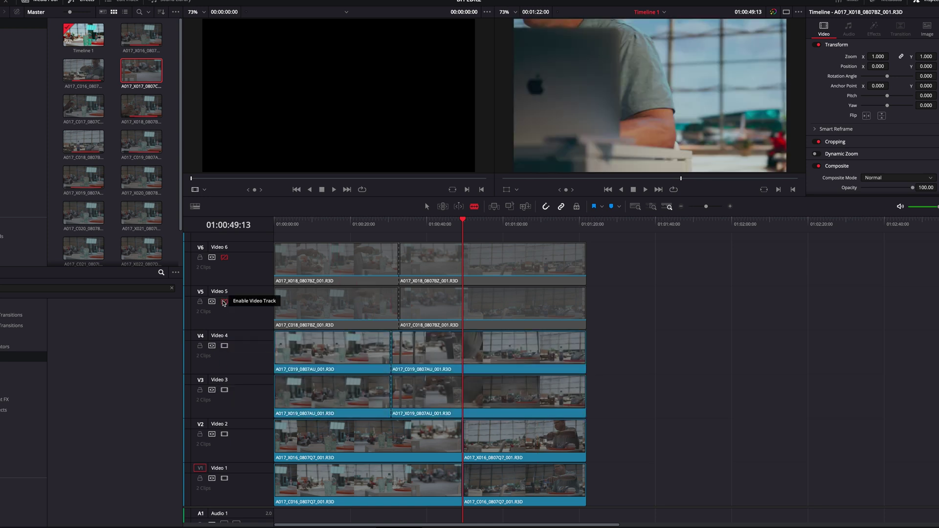
left_click(225, 257)
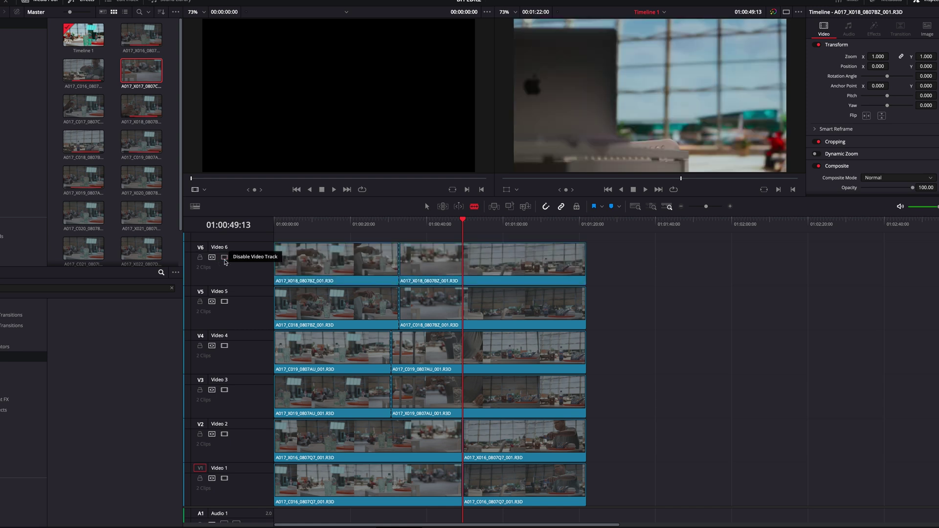
- Slip the second Video 4 clip into sync and park the playhead at 01:00:57:15
left_click_drag(426, 347, 447, 348)
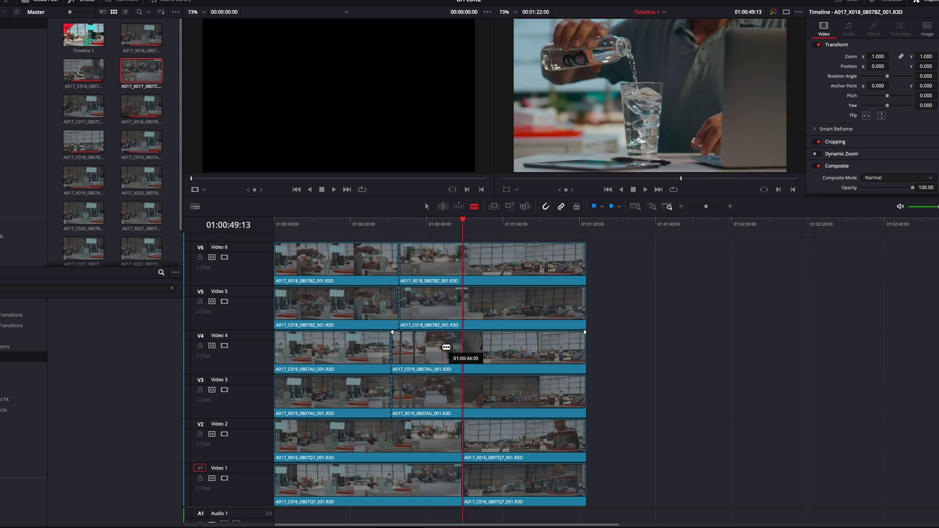
left_click_drag(446, 348, 450, 347)
left_click_drag(463, 222, 495, 225)
left_click_drag(348, 250, 347, 250)
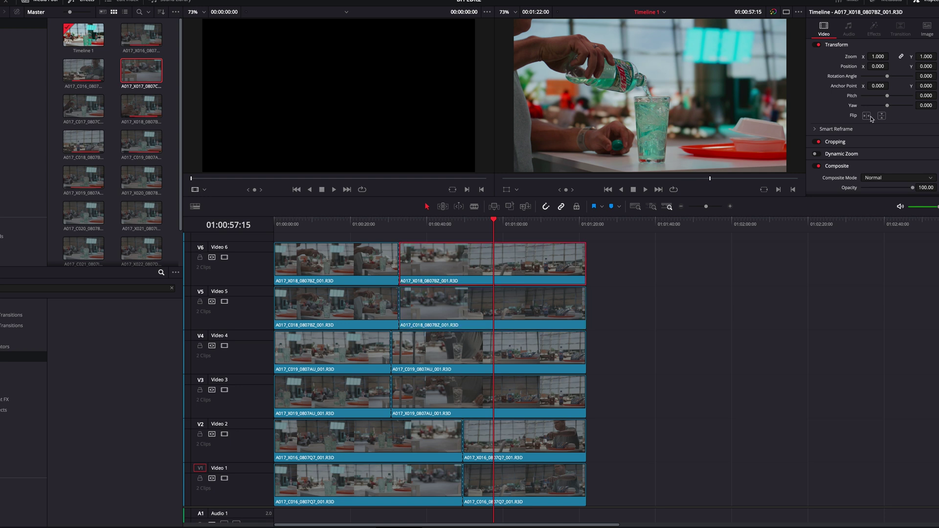
- Switch off Video 6 and 4, set the second Video 5 clip's opacity to 45.80, then disable Video 3
left_click(224, 258)
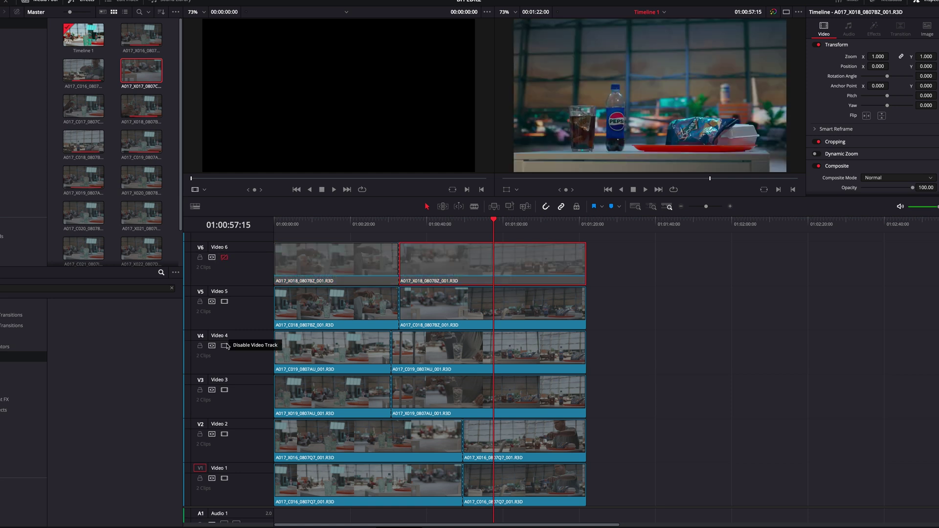
left_click(224, 346)
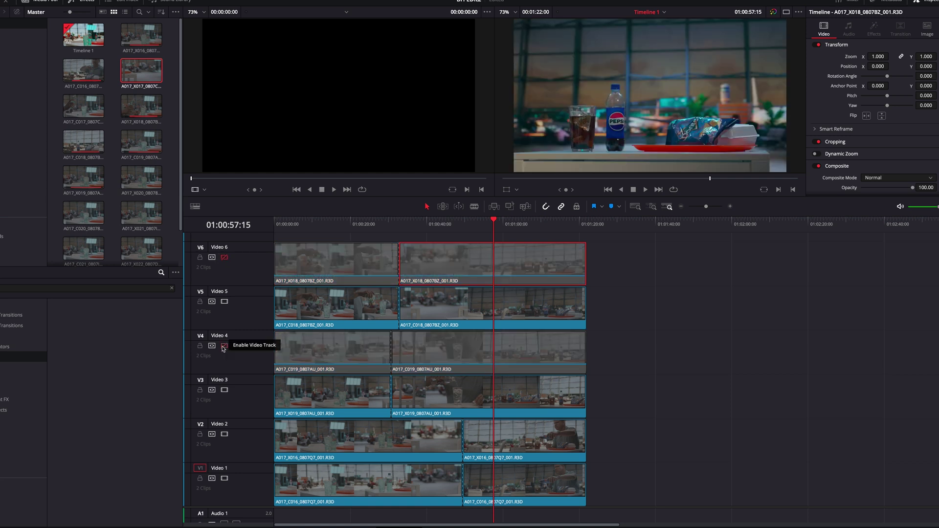
left_click(476, 307)
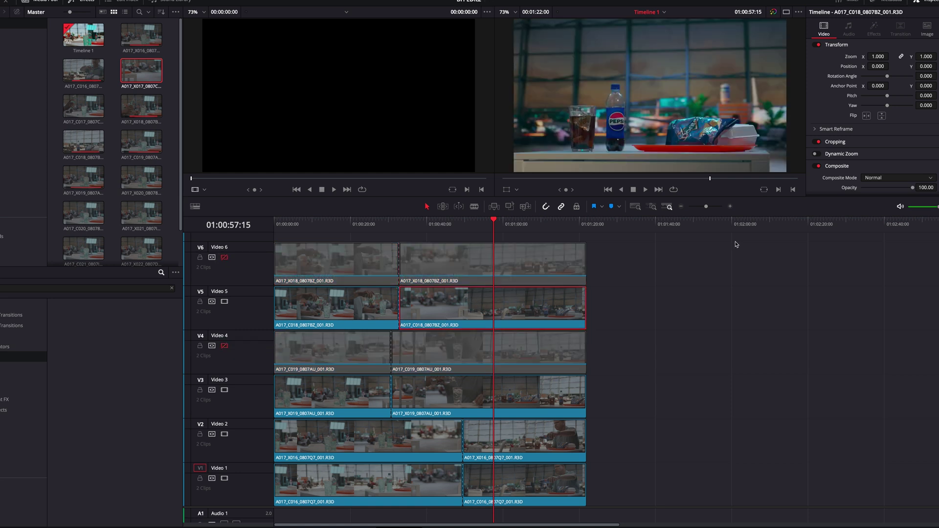
left_click_drag(422, 228, 444, 231)
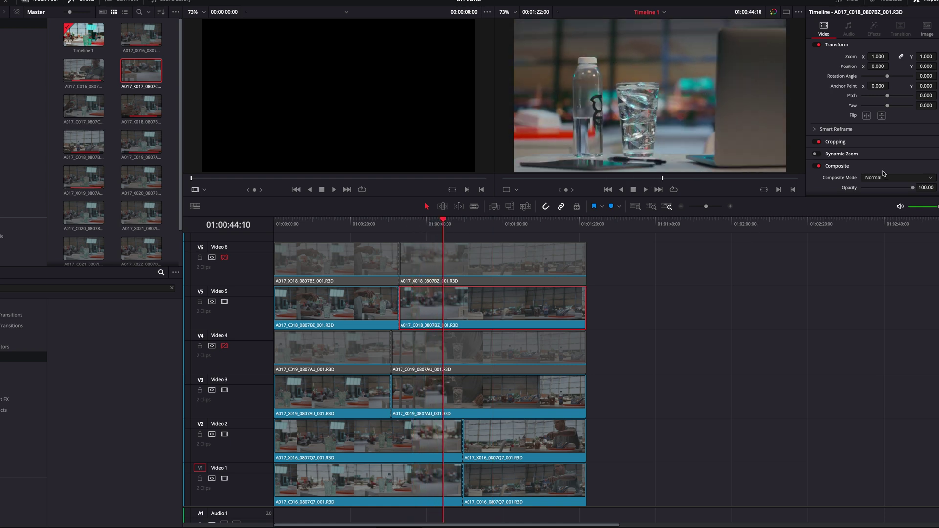
scroll(883, 173, "down", 1)
left_click_drag(912, 140, 881, 132)
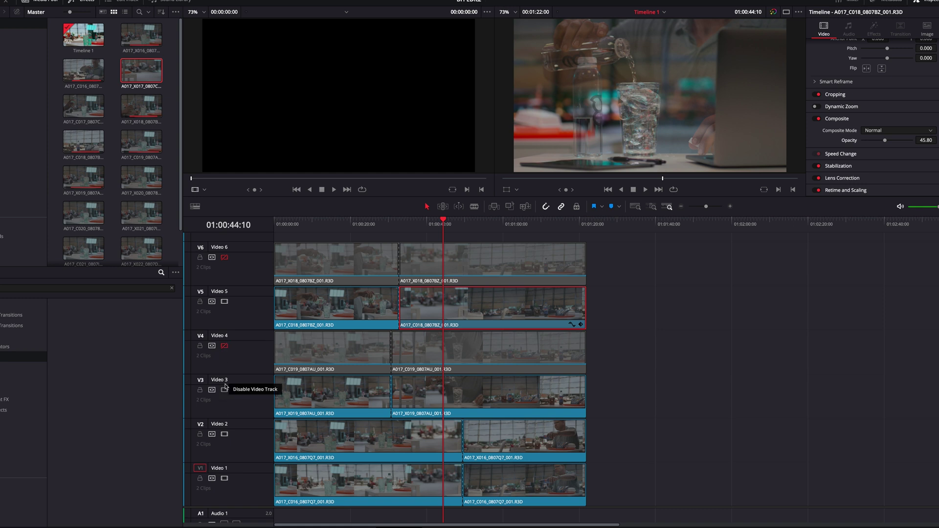
left_click(224, 391)
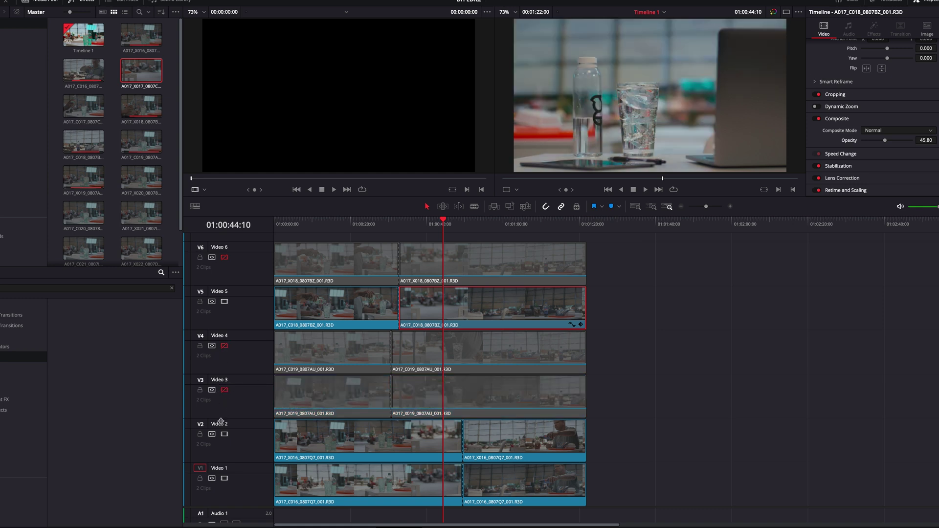
- Switch off Video 2 and scrub forward to preview the 45.80-opacity pour over Video 1
left_click(225, 434)
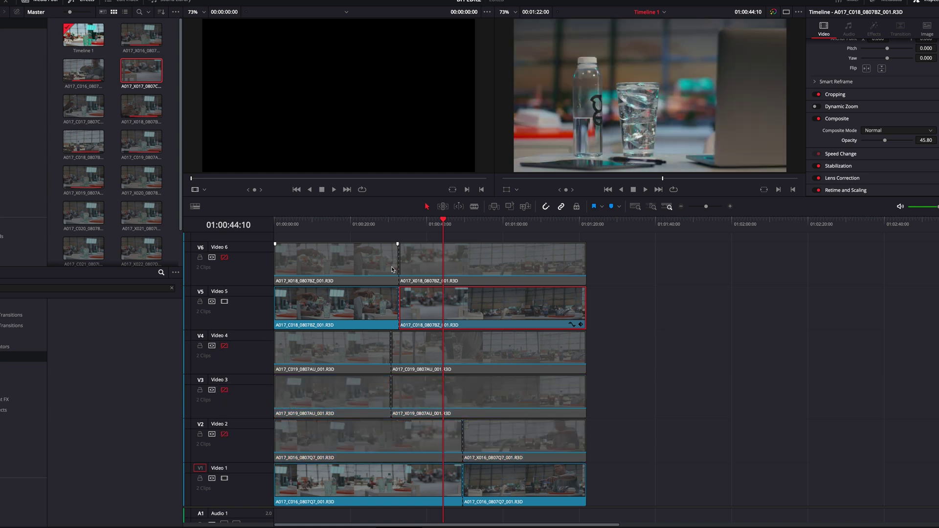
left_click_drag(442, 228, 467, 238)
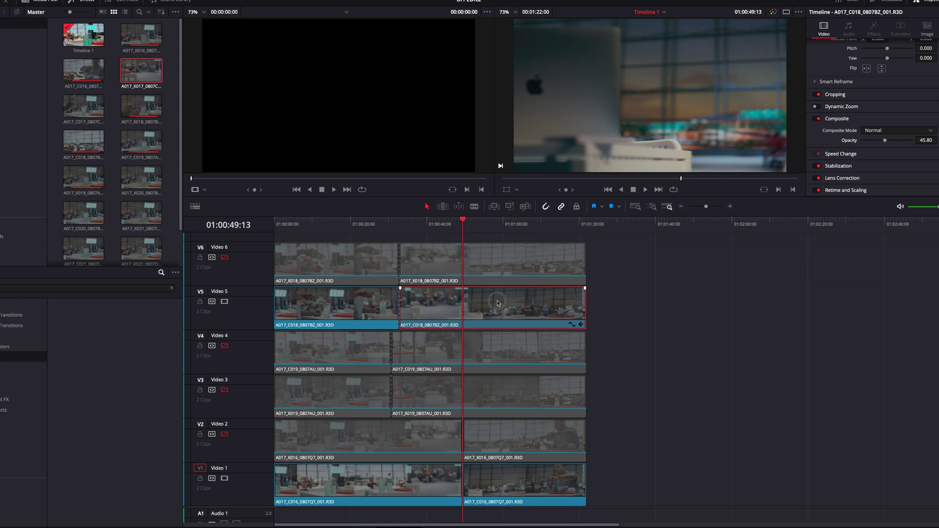
- Set the second Video 5 clip's Composite Mode to Difference with Opacity raised to 100
left_click(894, 134)
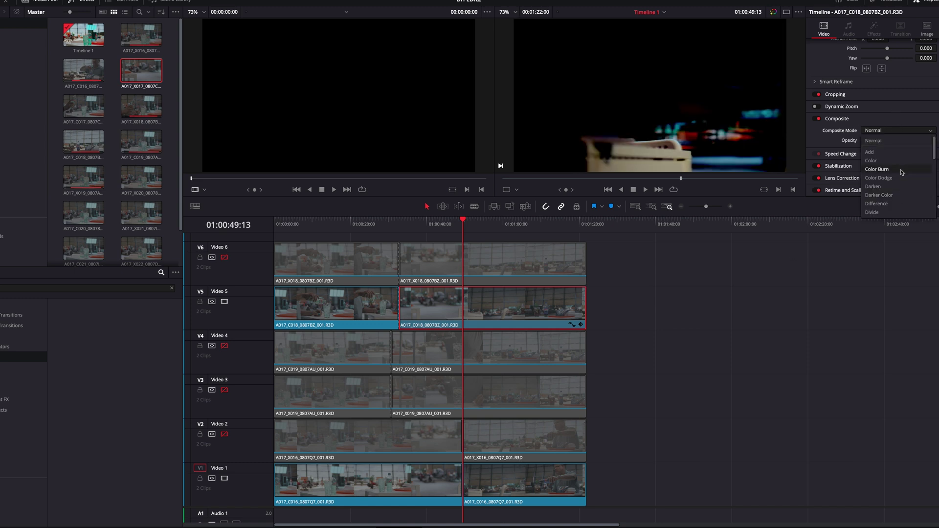
left_click(876, 203)
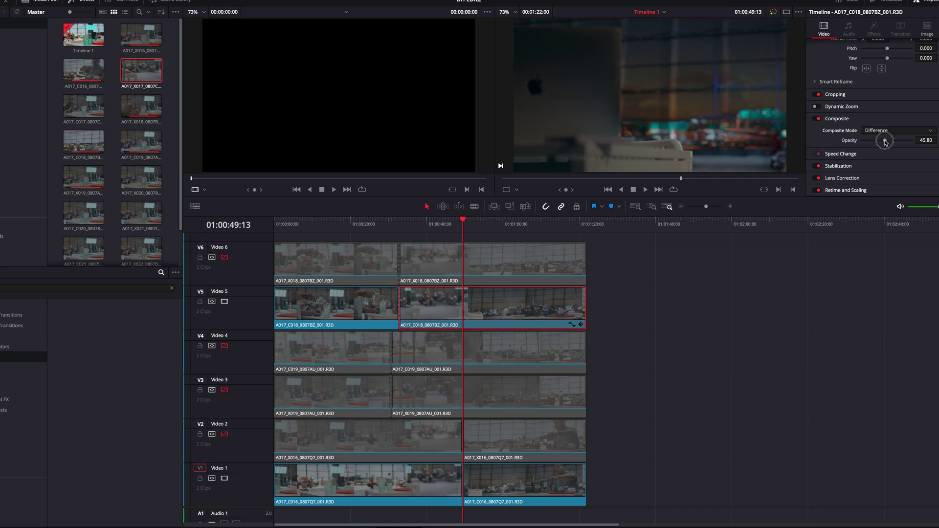
left_click_drag(885, 141, 913, 140)
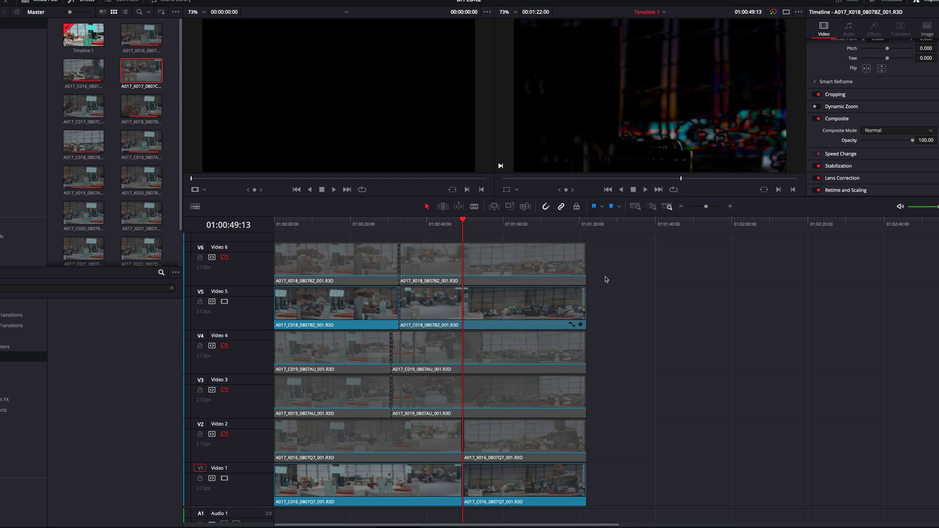
left_click_drag(606, 280, 362, 491)
left_click(649, 369)
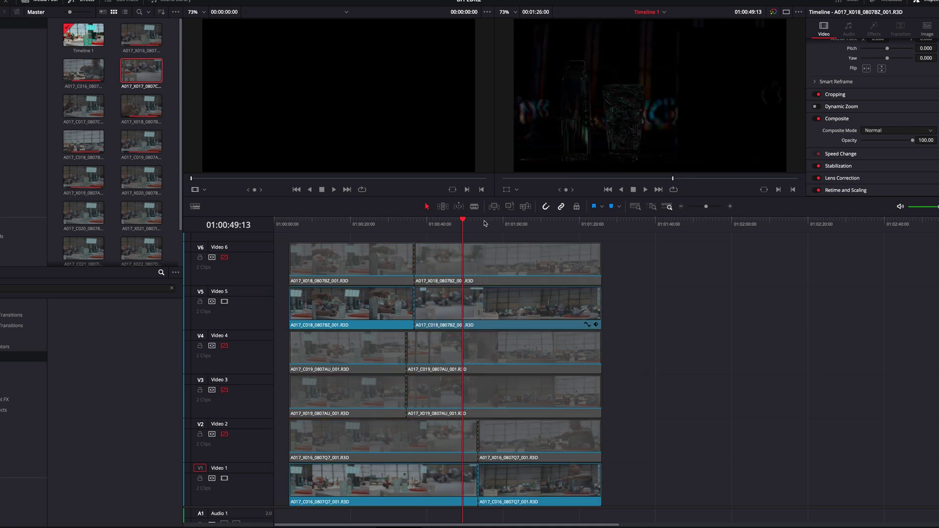
- Move both Video 5 clips five frames earlier (-00:05) and play back to check alignment
left_click_drag(468, 223, 488, 225)
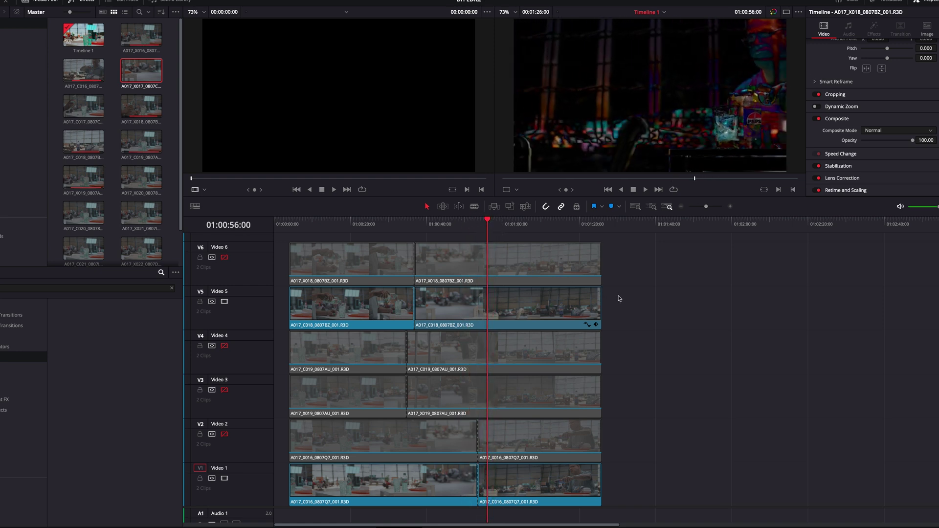
left_click_drag(619, 299, 298, 301)
scroll(316, 307, "up", 2)
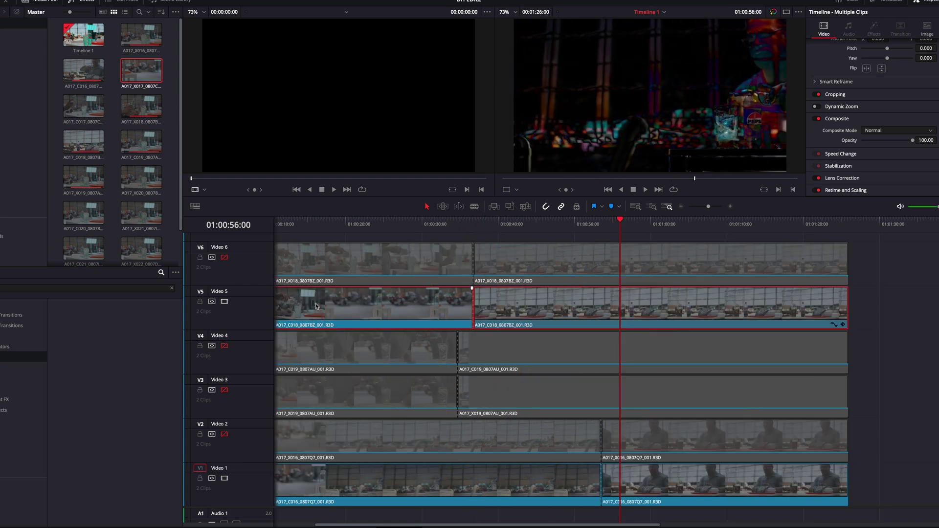
scroll(316, 306, "up", 6)
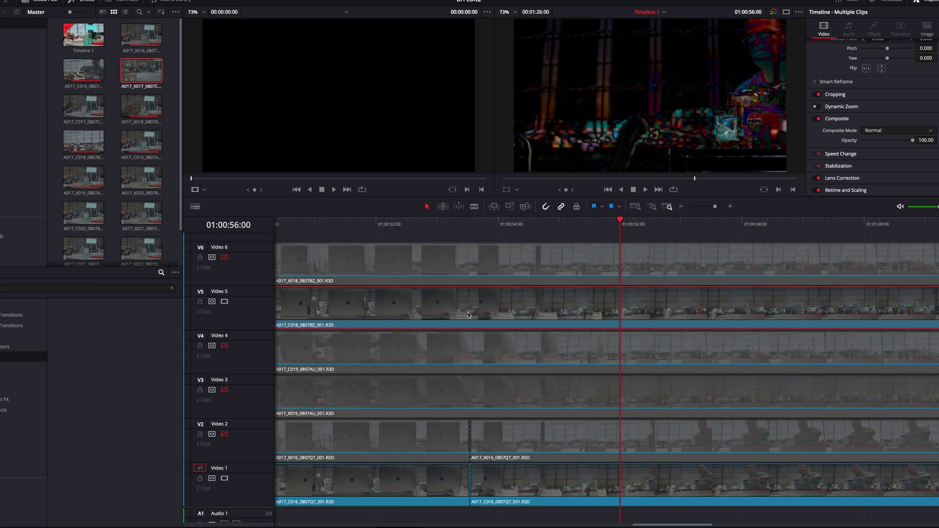
left_click_drag(466, 313, 455, 314)
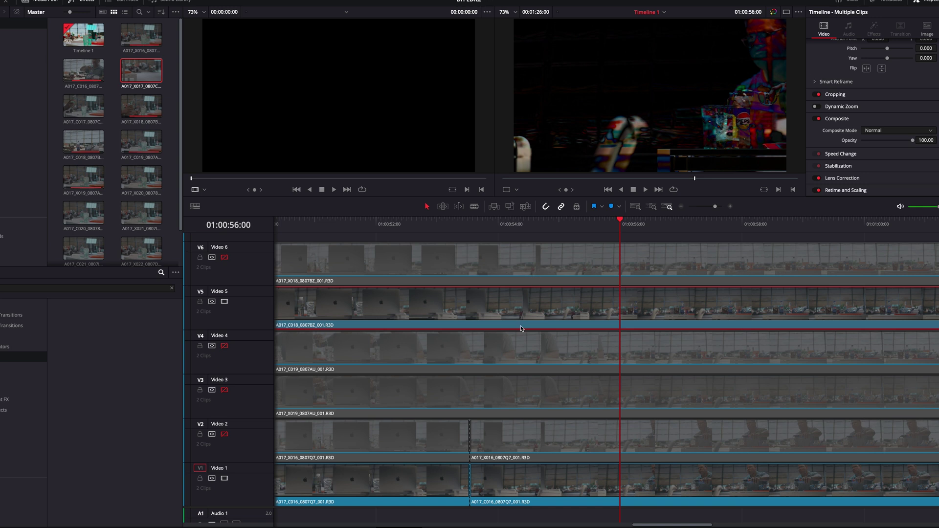
scroll(550, 289, "down", 10)
key("space")
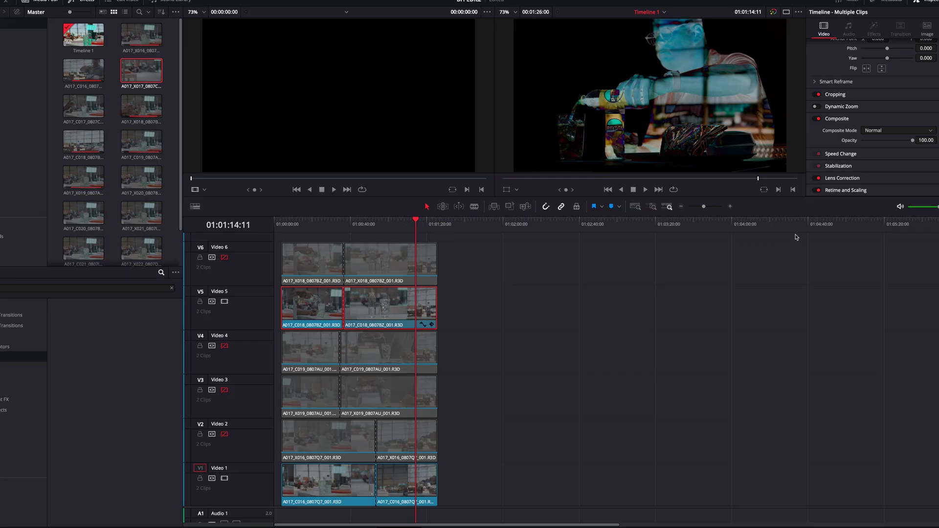
- Set the Video 5 clip's Composite Mode back to Normal
left_click(888, 131)
left_click(888, 130)
left_click(463, 322)
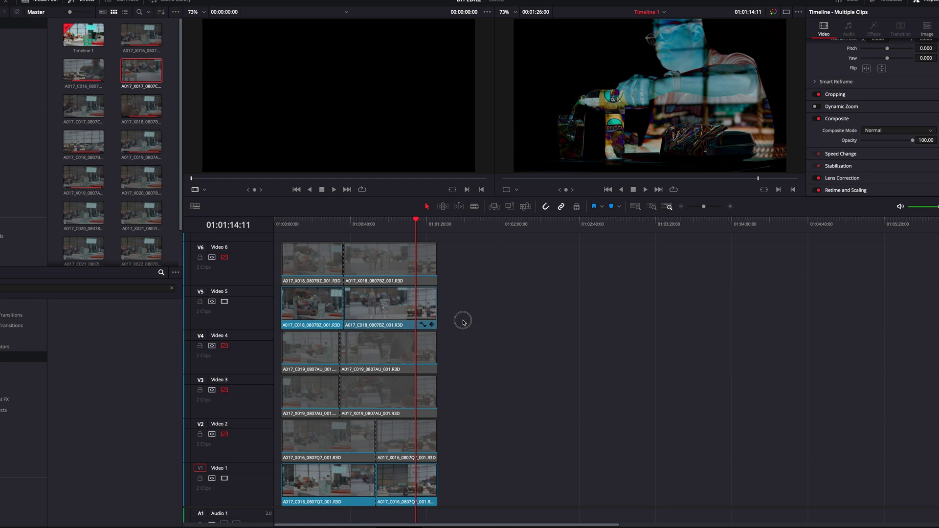
left_click(866, 132)
left_click(881, 141)
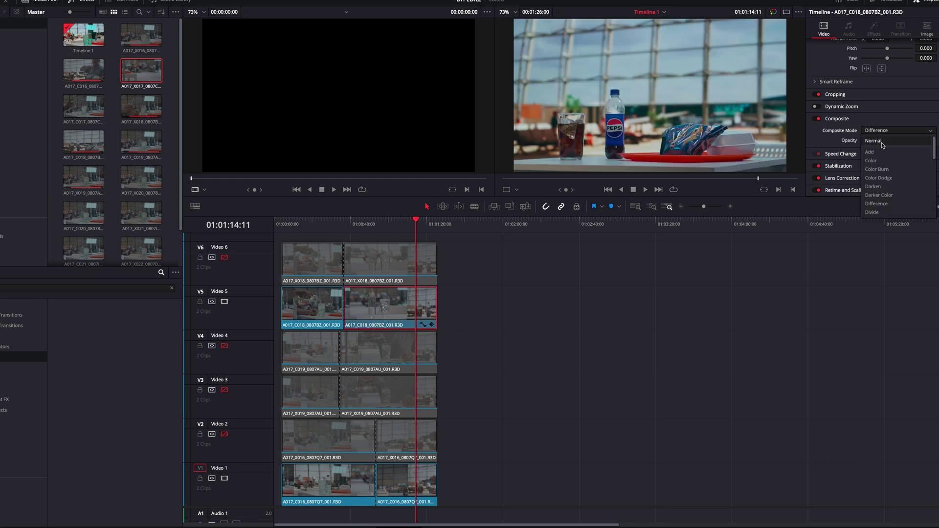
- Toggle Video 5 on and off to compare takes, then select the first Video 2 clip
left_click(226, 305)
left_click(226, 303)
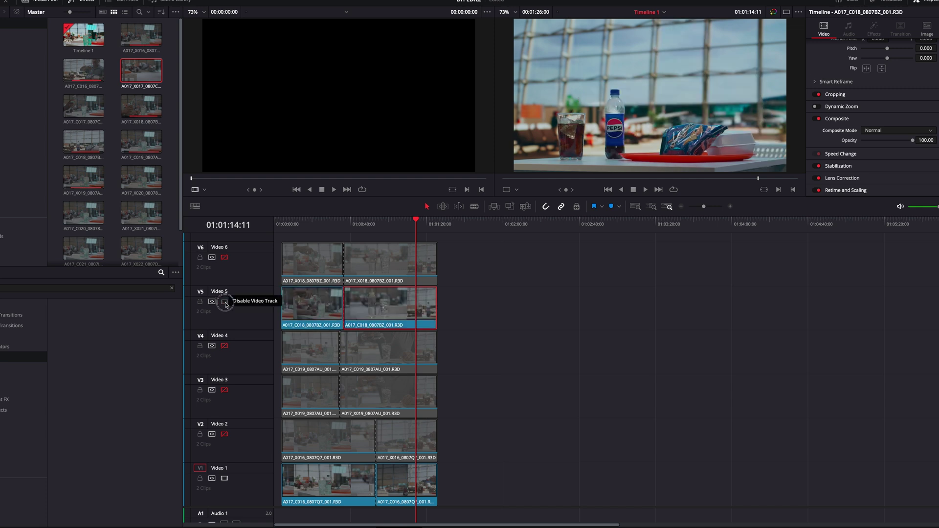
left_click(225, 302)
left_click(225, 302)
left_click(225, 302)
left_click(225, 302)
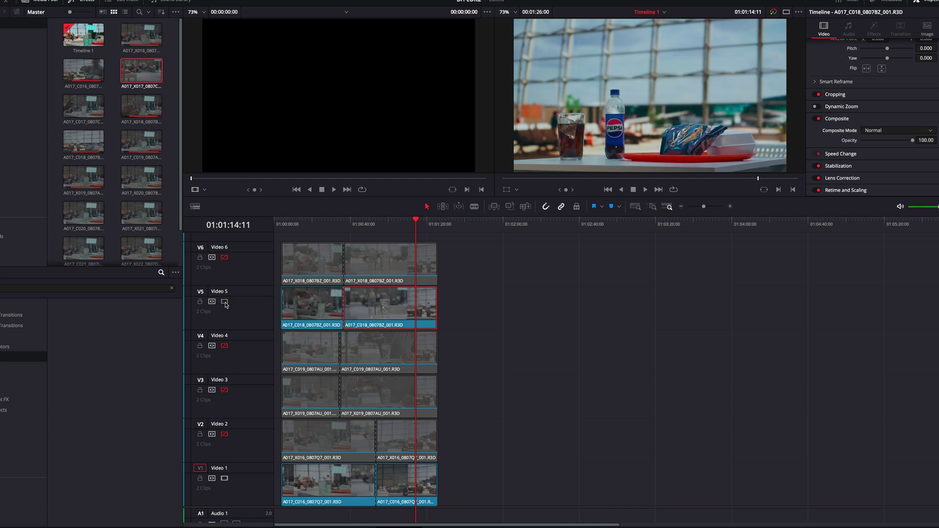
left_click(226, 302)
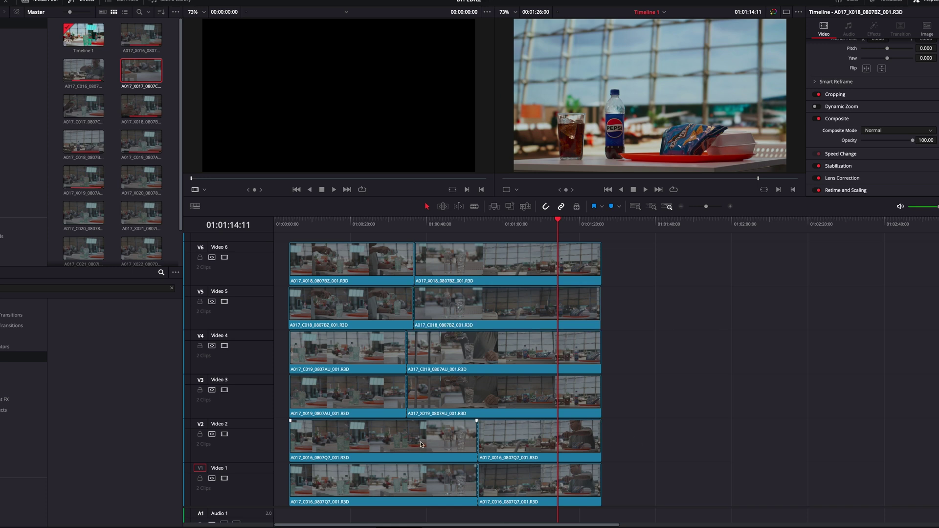
left_click(420, 444)
- Delete the first Video 1 and Video 2 clips, undoing an accidental extra deletion
left_click(411, 482, "ctrl")
key("BackSpace")
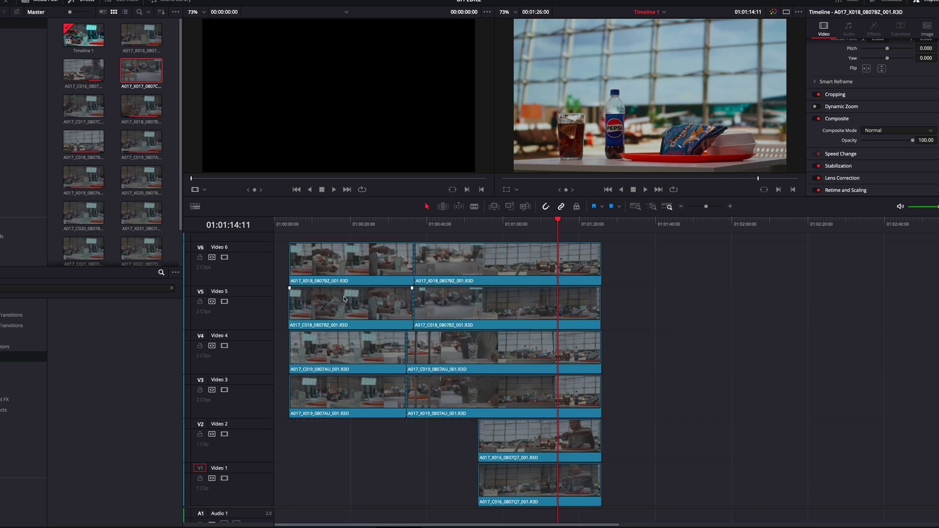
key("BackSpace")
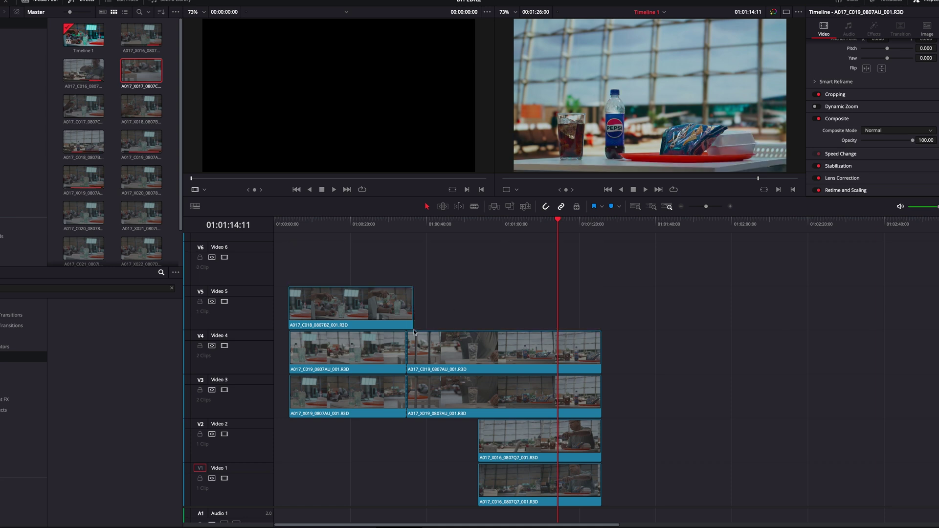
left_click_drag(353, 225, 412, 228)
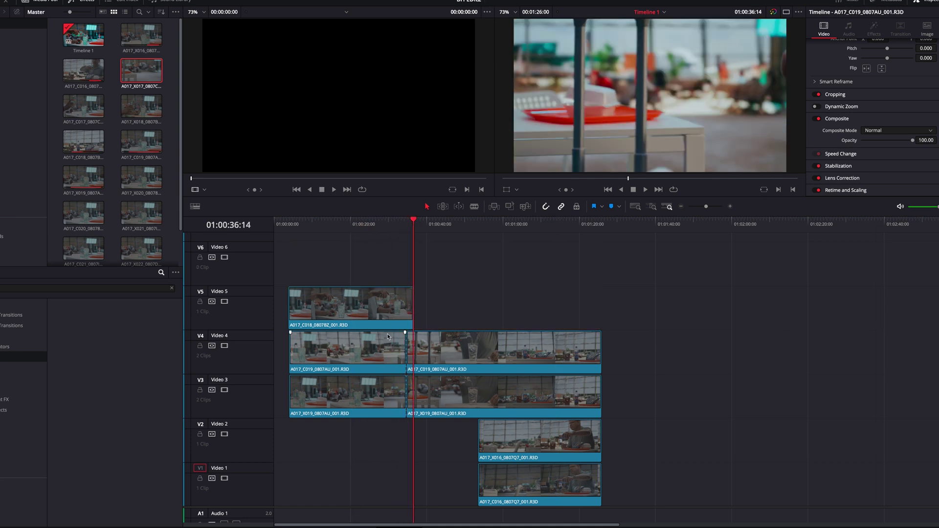
key("ctrl+z")
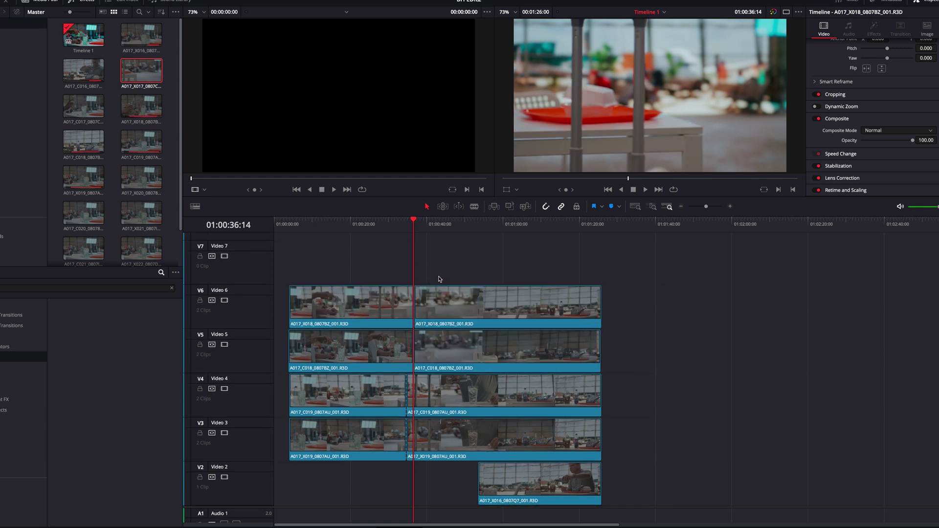
- Delete the second X018 clip on Video 6 and second C018 clip on Video 5
key("Delete")
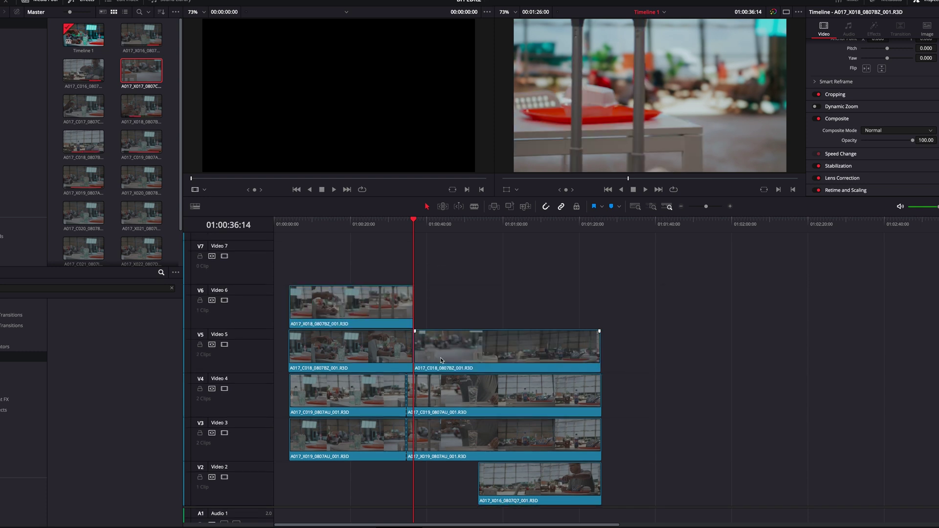
left_click(446, 355)
key("Delete")
left_click_drag(303, 229, 476, 225)
scroll(607, 325, "down", 2)
- Play back the staggered Video 5–6, 3–4 and 1–2 passes
key("space")
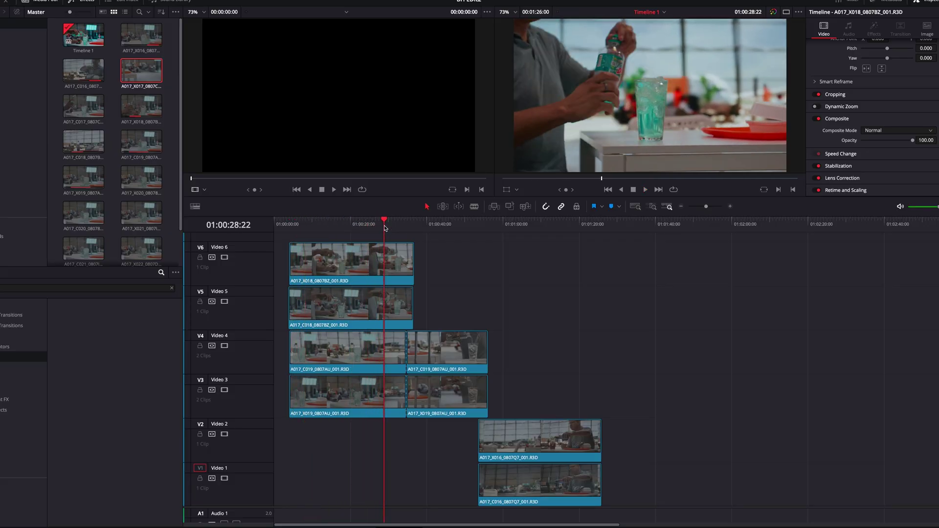
key("space")
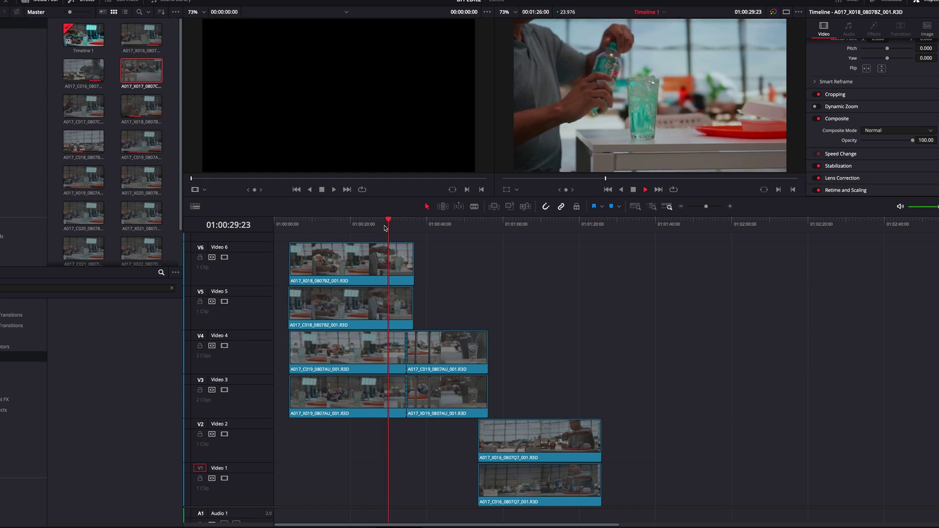
left_click_drag(390, 224, 401, 223)
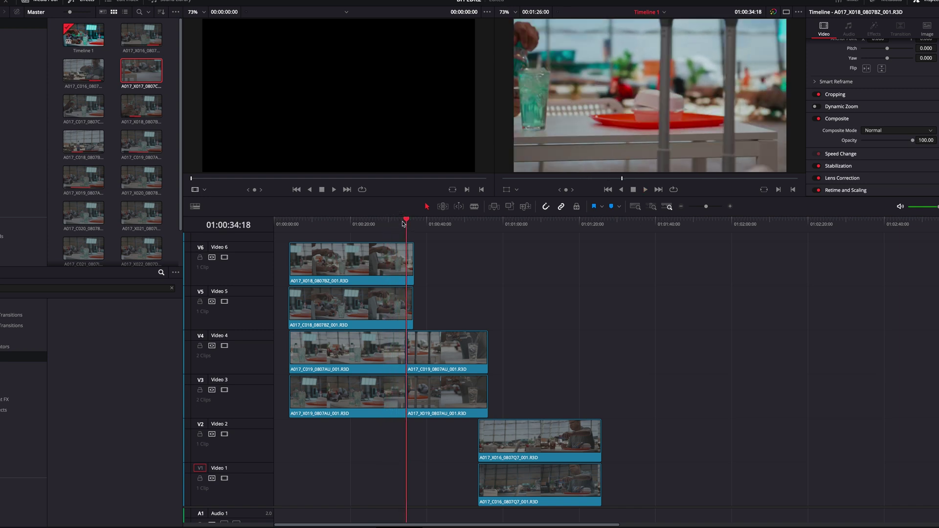
key("space")
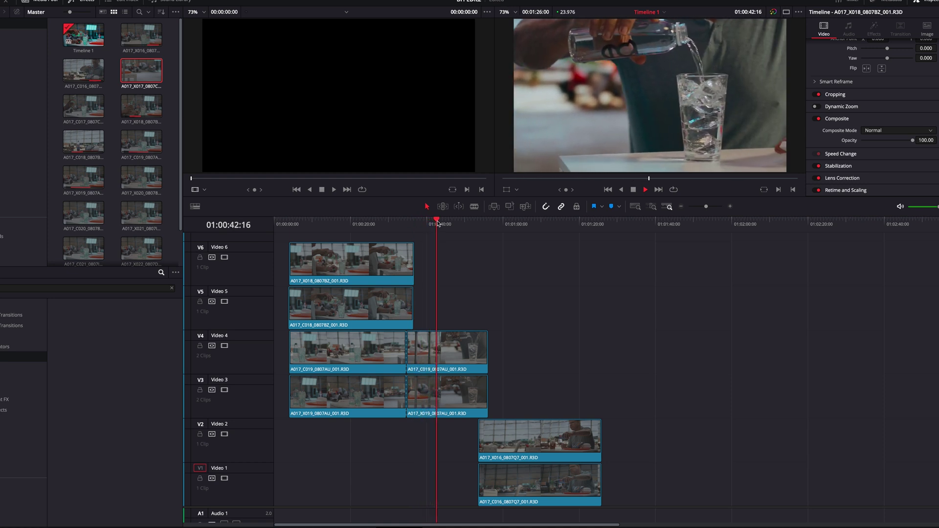
left_click_drag(438, 223, 468, 224)
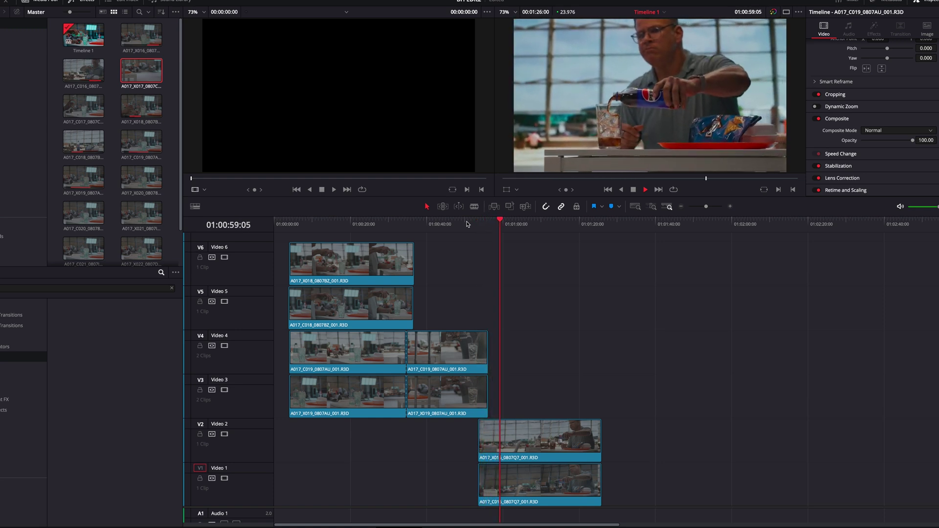
- Set the second Video 3–4 clips' opacity to 64.89 around 01:00:53:13
key("space")
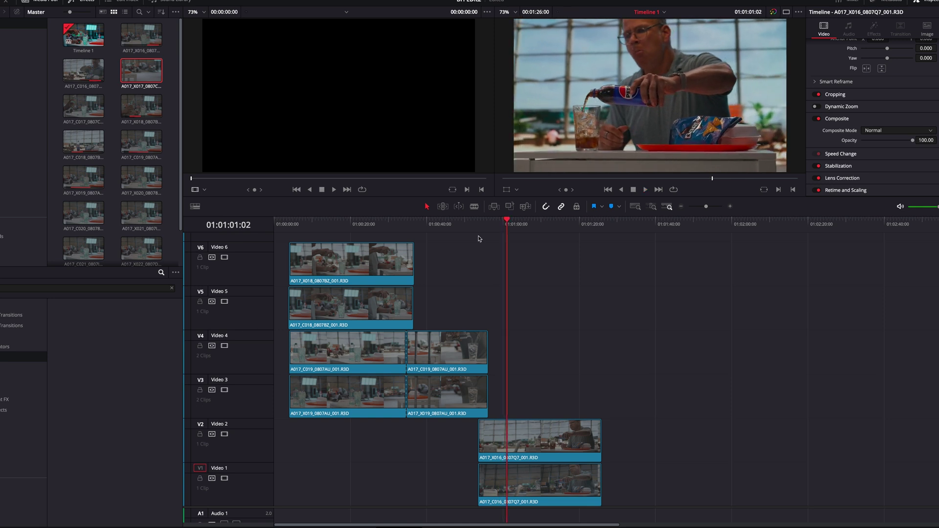
left_click_drag(486, 219, 482, 223)
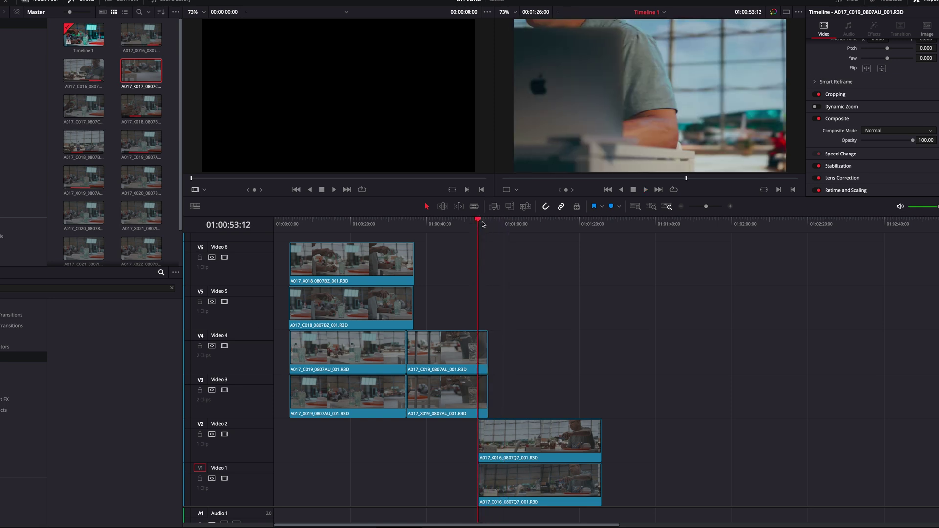
left_click_drag(478, 230, 479, 230)
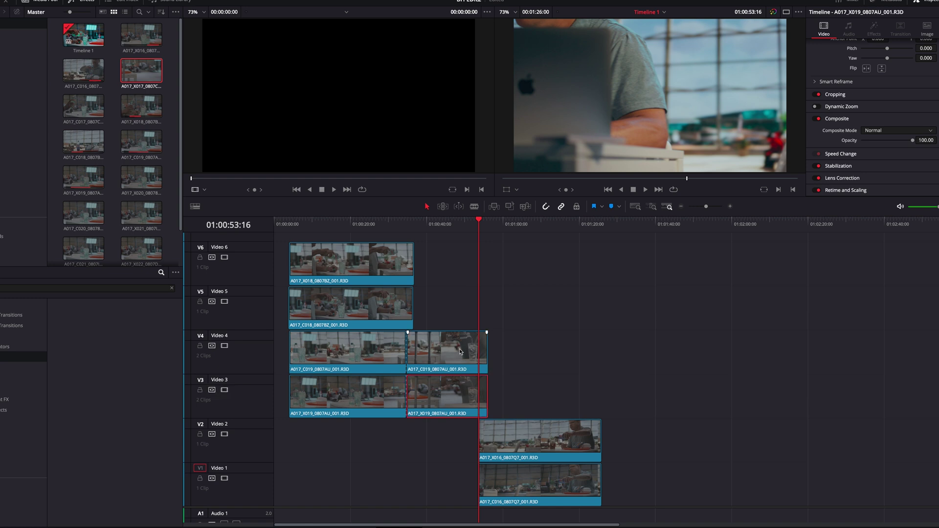
left_click(890, 141)
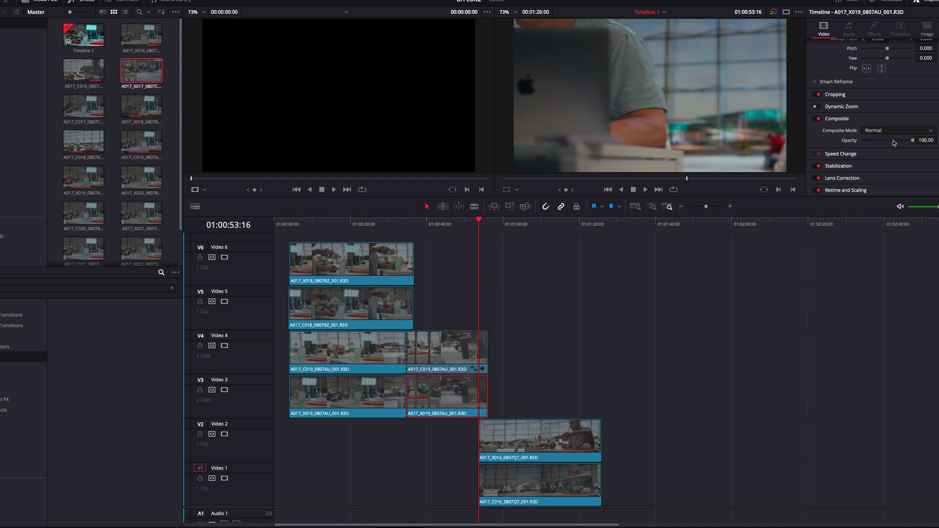
left_click(895, 141)
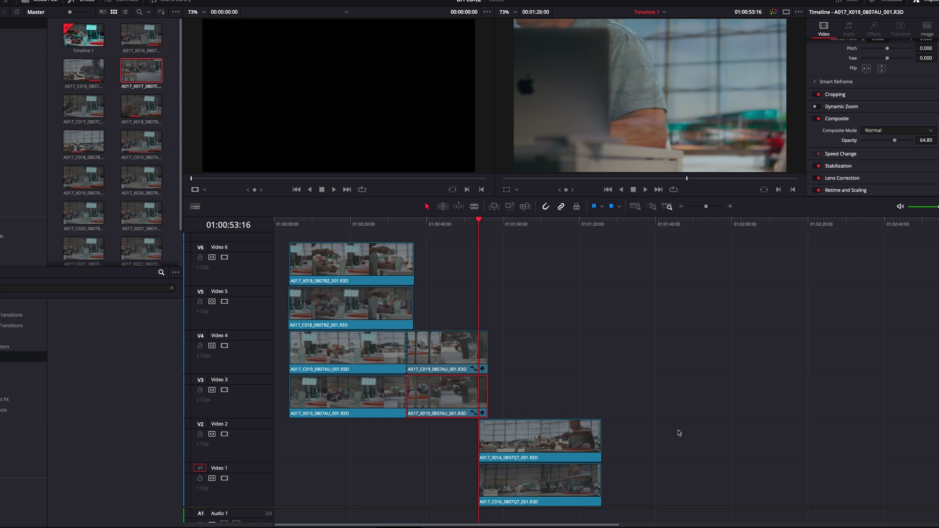
- Set the Video 1–2 clips' Composite Mode to Difference
left_click_drag(679, 433, 505, 494)
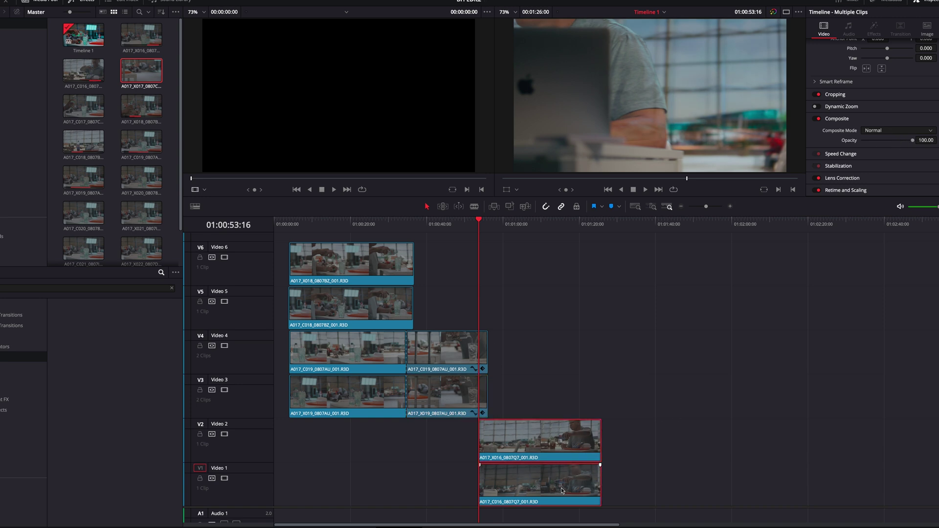
scroll(561, 491, "up", 3)
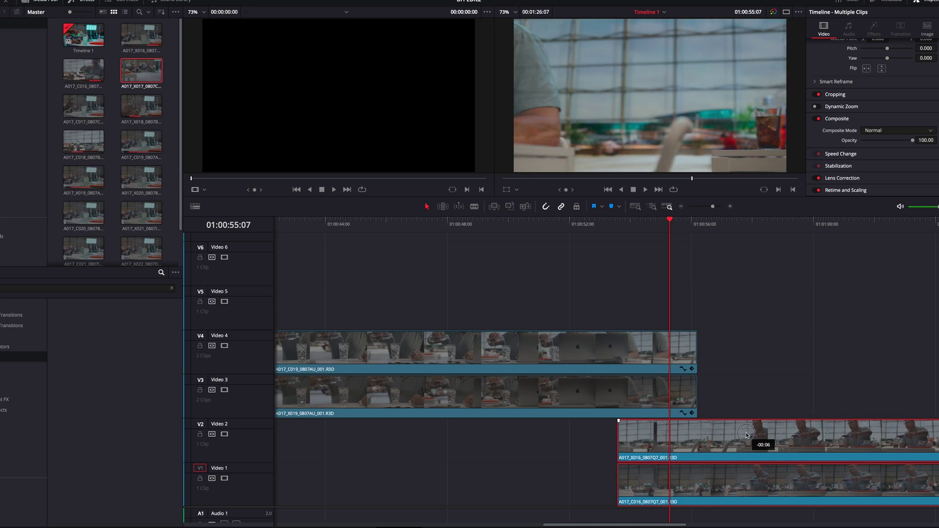
left_click(911, 129)
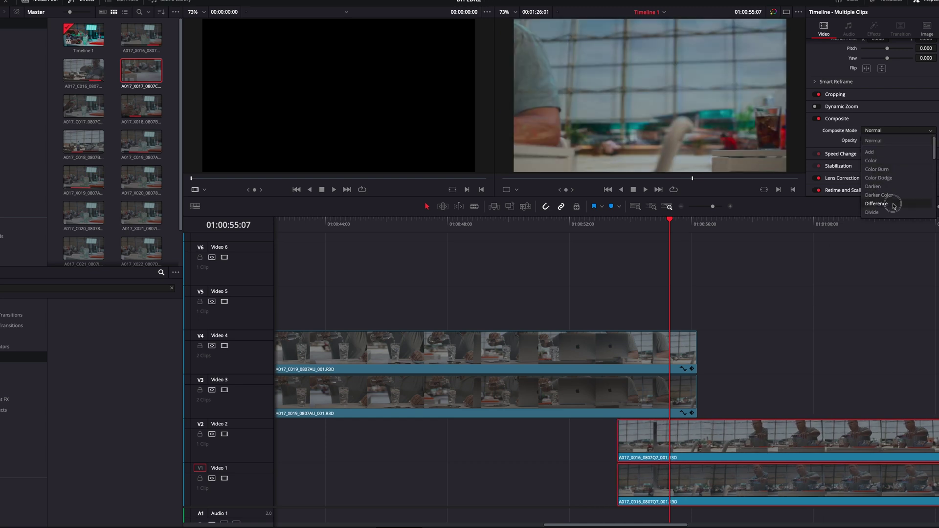
left_click(877, 204)
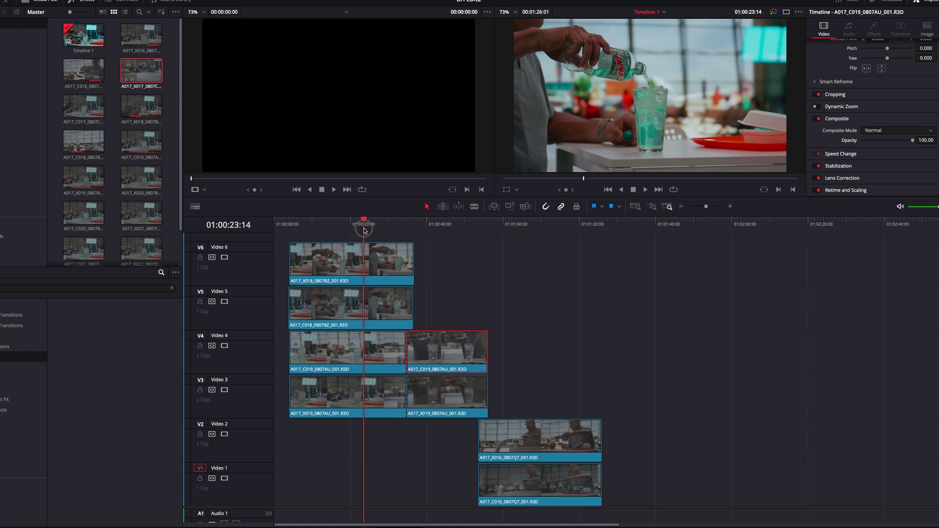
left_click(224, 258)
left_click(224, 257)
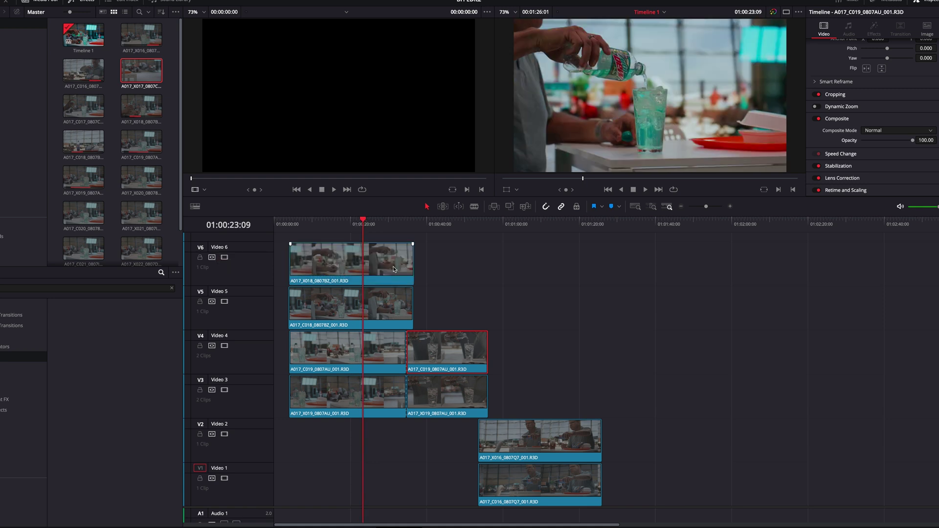
left_click_drag(411, 261, 363, 259)
left_click(352, 225)
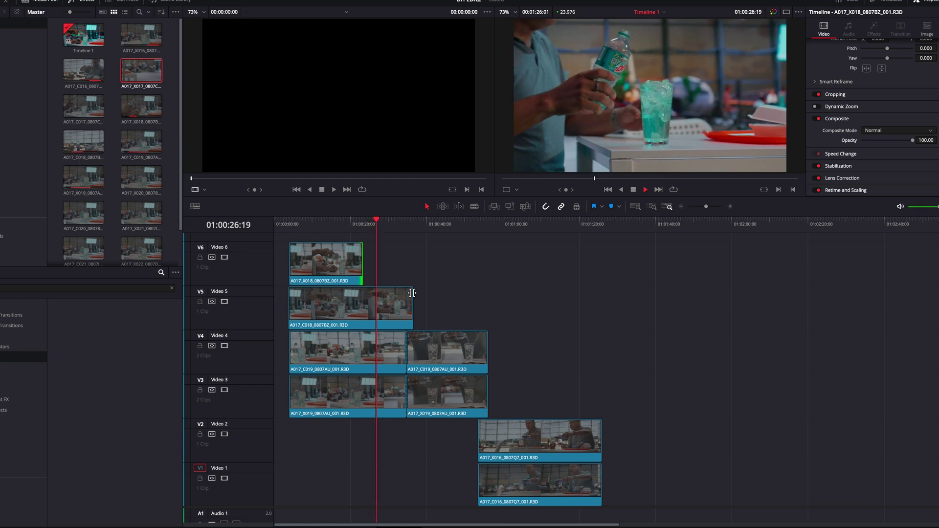
left_click_drag(413, 301, 406, 300)
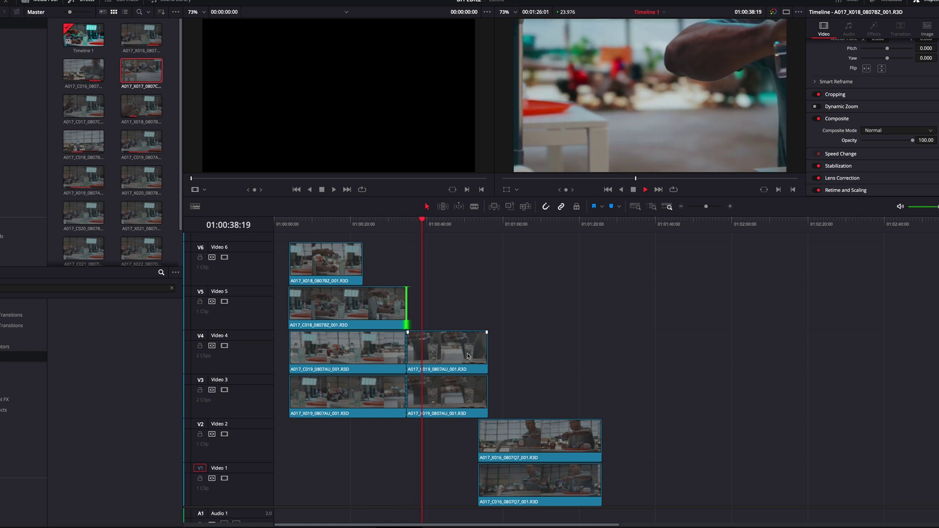
left_click_drag(486, 351, 446, 351)
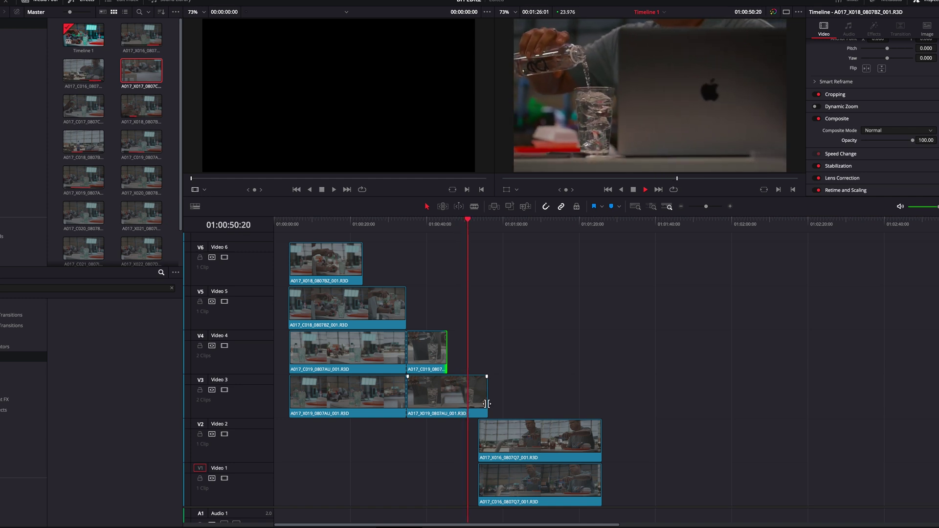
left_click_drag(489, 404, 482, 404)
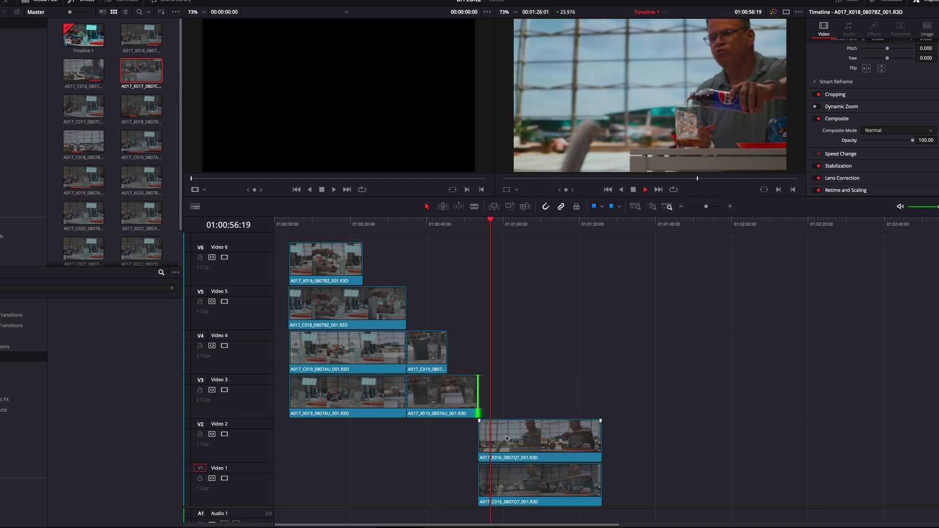
left_click_drag(600, 436, 515, 440)
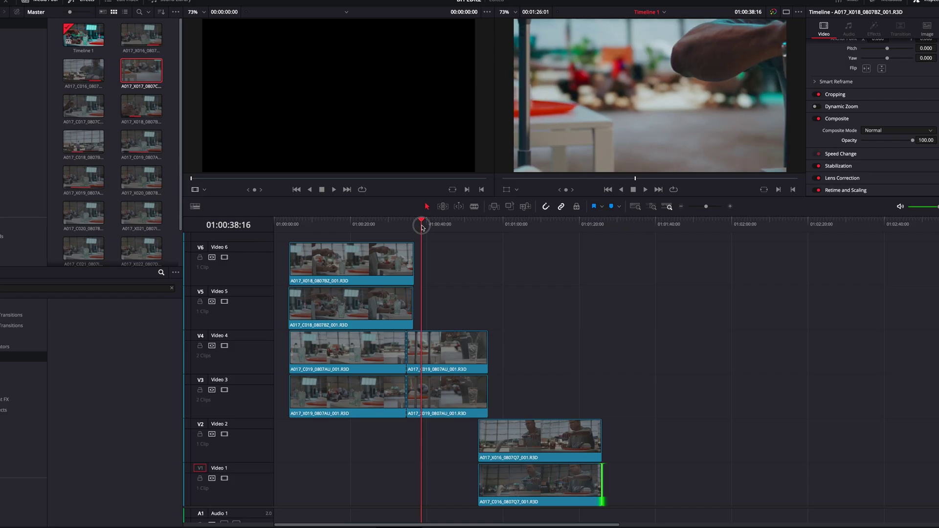
left_click_drag(419, 224, 326, 224)
- Crop the top Video 6 clip in from the right to 938
left_click(323, 257)
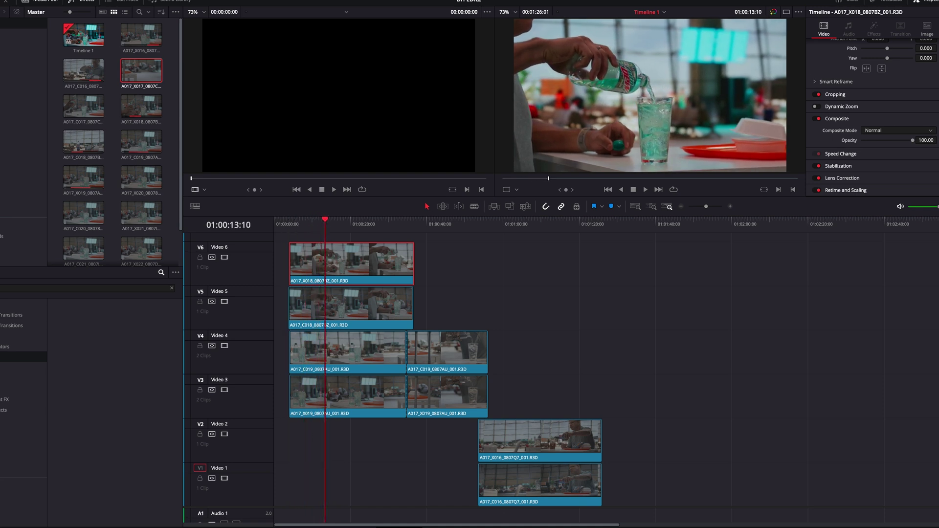
scroll(881, 181, "up", 3)
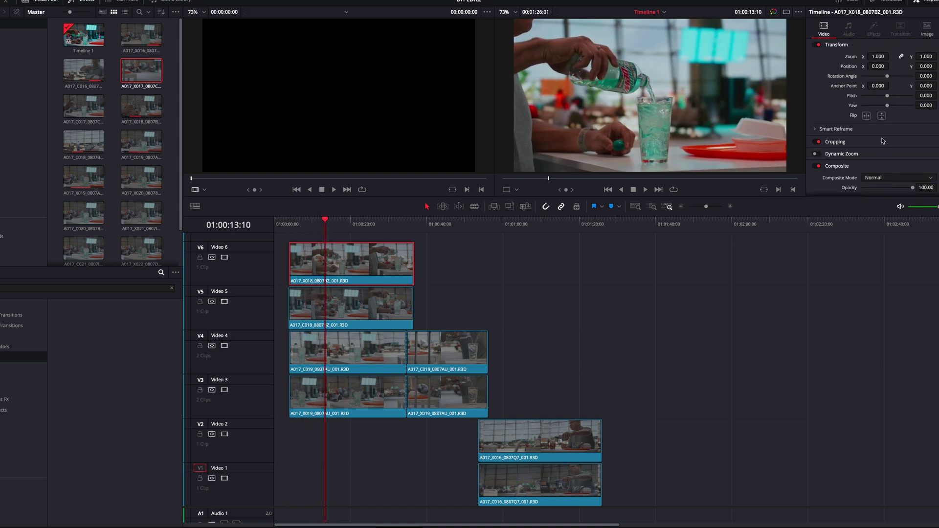
left_click(841, 142)
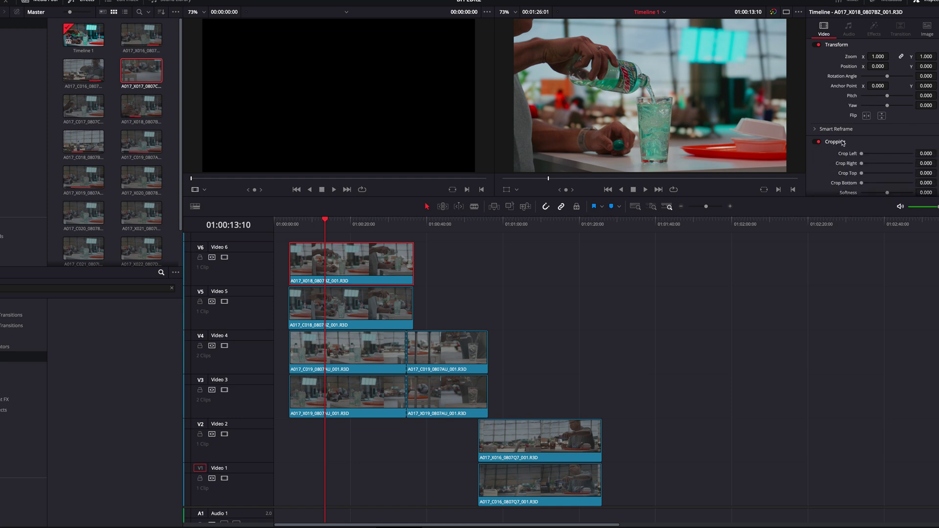
scroll(866, 139, "down", 2)
left_click_drag(865, 135, 885, 136)
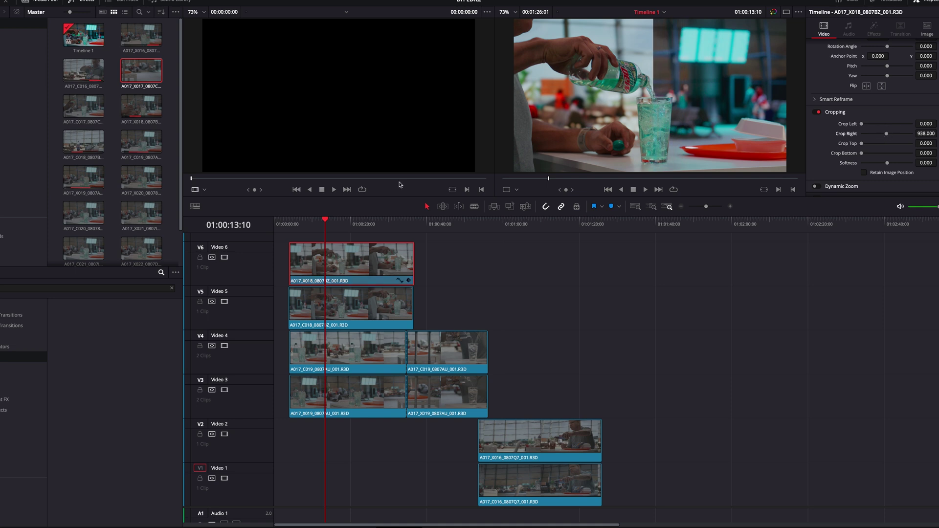
- Scrub around 01:00:13 and play back the timeline to check the crop
mouse_move(323, 223)
left_mouse_down()
mouse_move(300, 223)
mouse_move(335, 224)
left_mouse_up()
key("space")
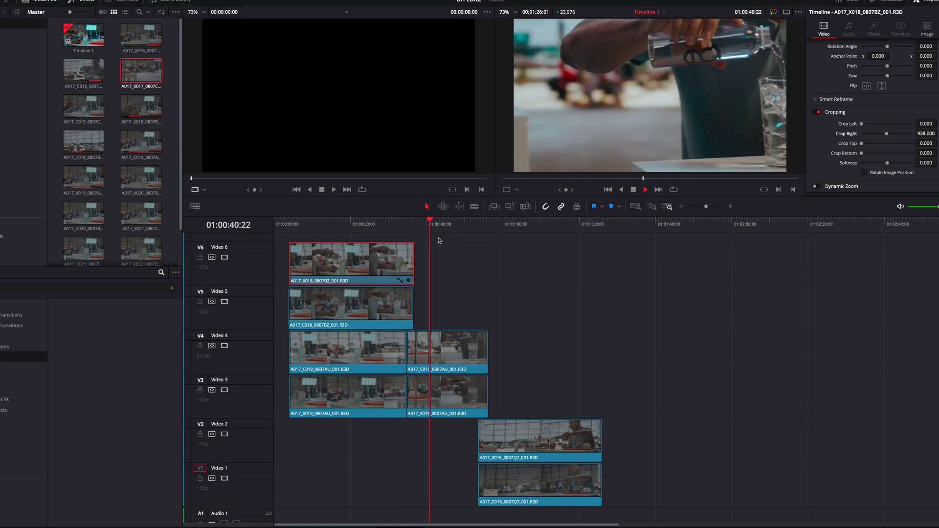
key("space")
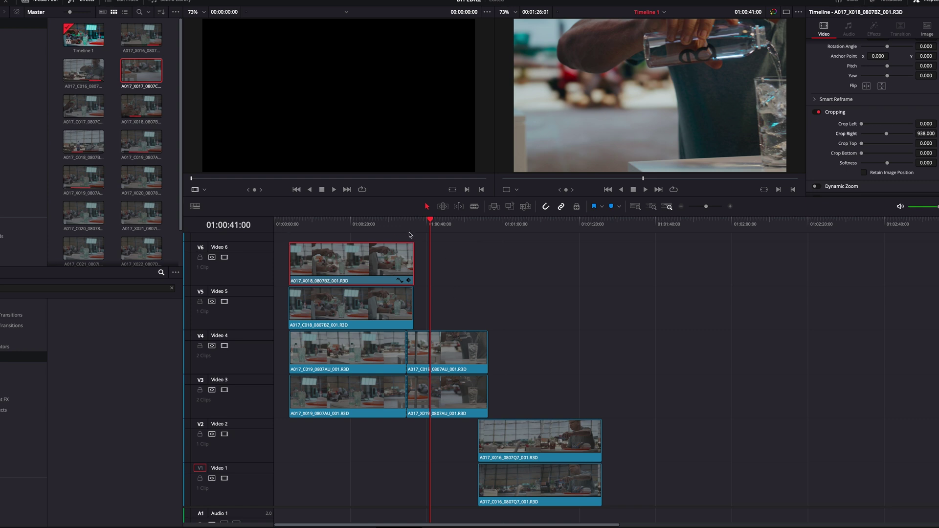
- Keyframe the second V4 clip's Crop Right at 0 at 01:00:38:16 and 1920 at 01:00:42:08
left_click(457, 346)
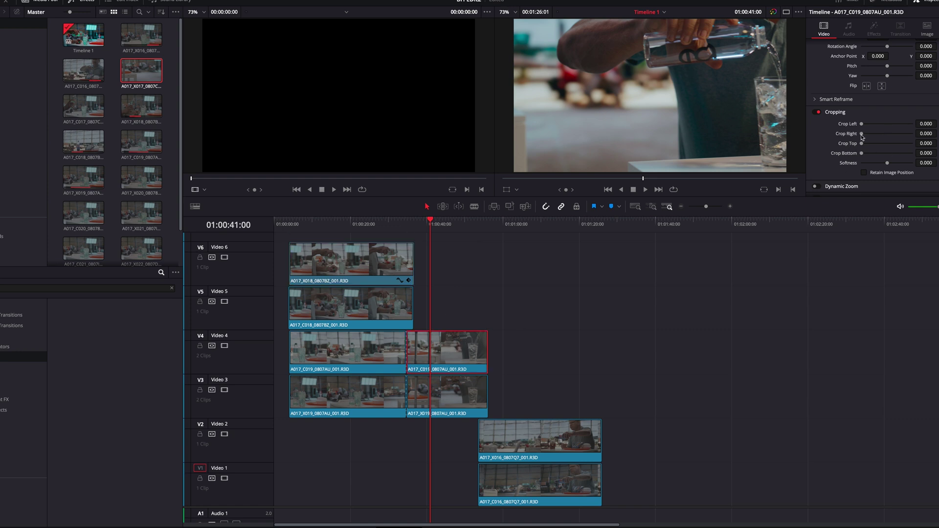
mouse_move(862, 136)
left_mouse_down()
mouse_move(882, 133)
mouse_move(860, 134)
left_mouse_up()
left_click_drag(429, 223, 422, 222)
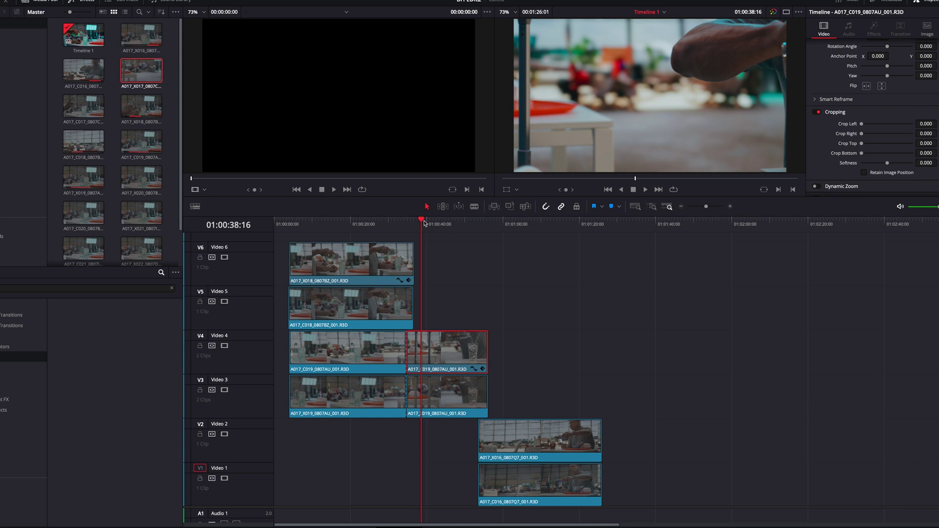
left_click_drag(425, 224, 436, 222)
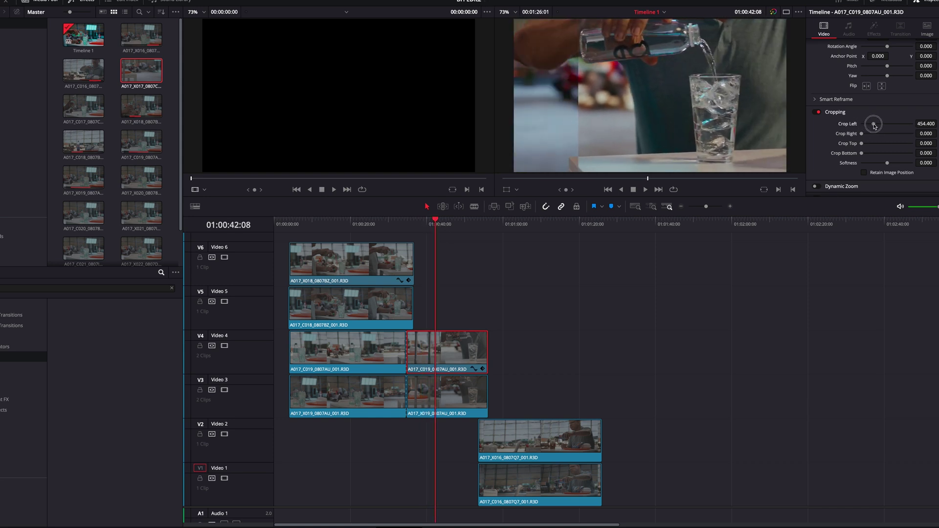
left_click_drag(862, 134, 913, 134)
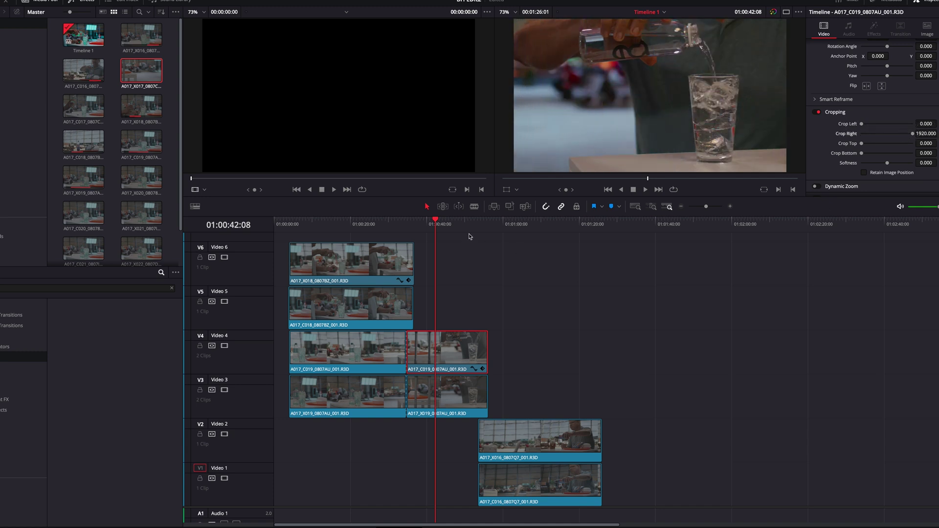
- Play back the crop wipe from just before 01:00:38 to review it
left_click_drag(437, 228, 424, 225)
key("space")
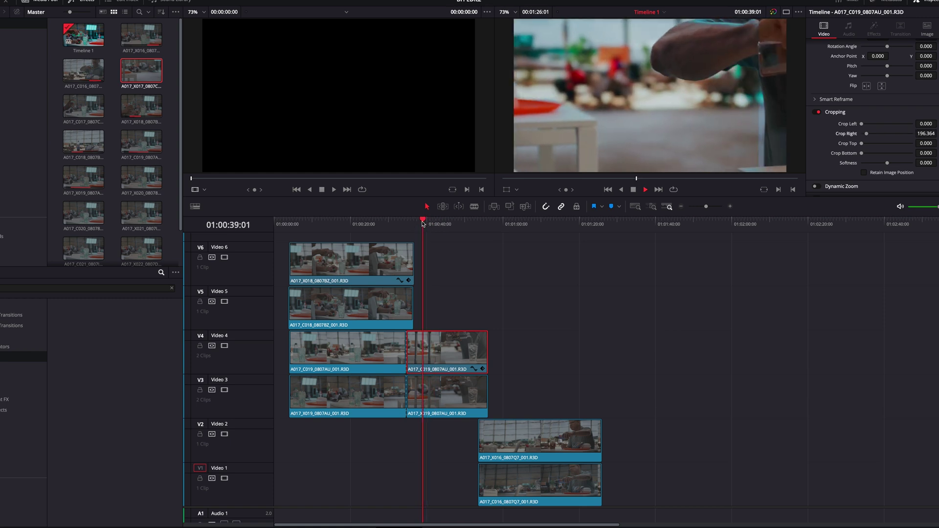
left_click(416, 221)
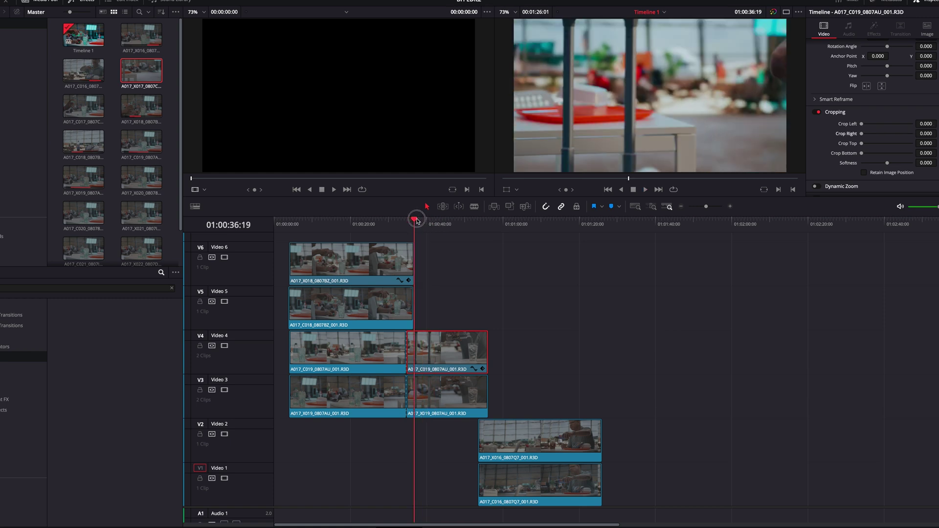
key("space")
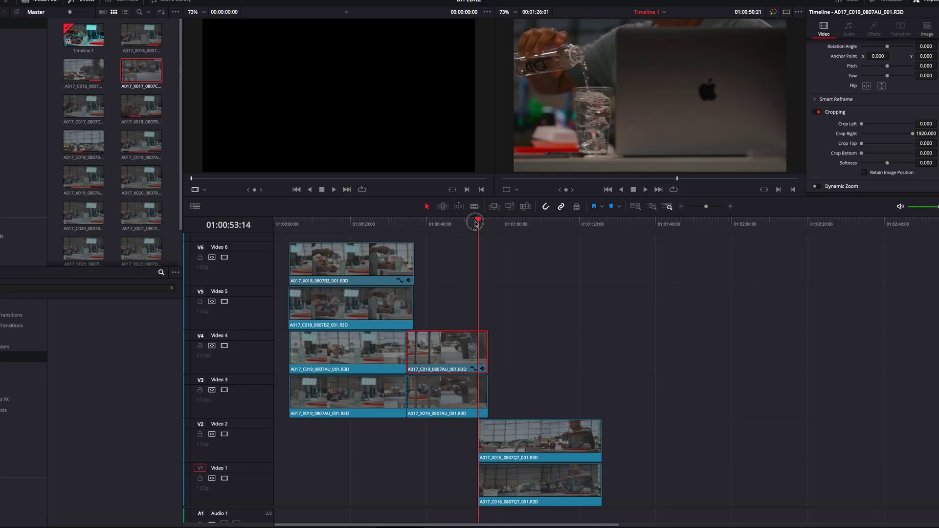
- At 01:01:02:18, crop the V2 clip top and bottom by 461.7 with -49.62 softness during playback
left_click_drag(482, 224, 512, 225)
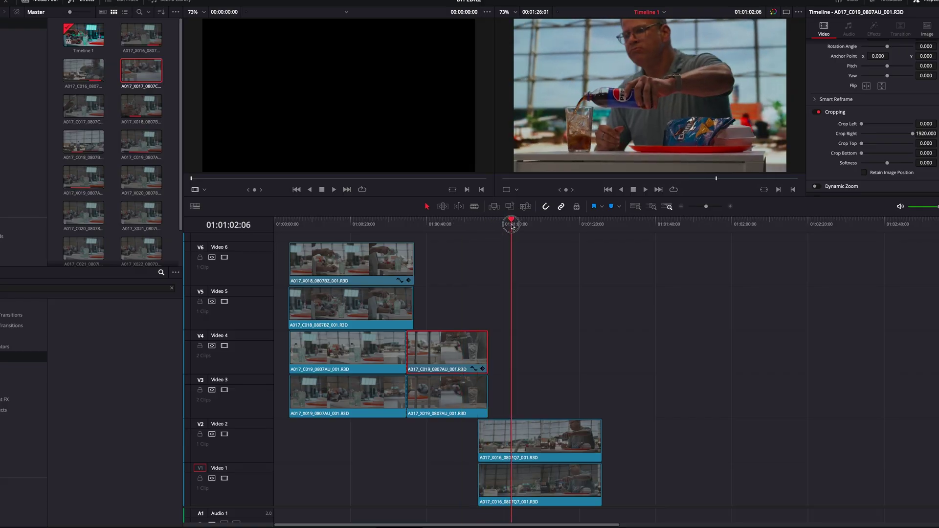
left_click_drag(512, 226, 514, 226)
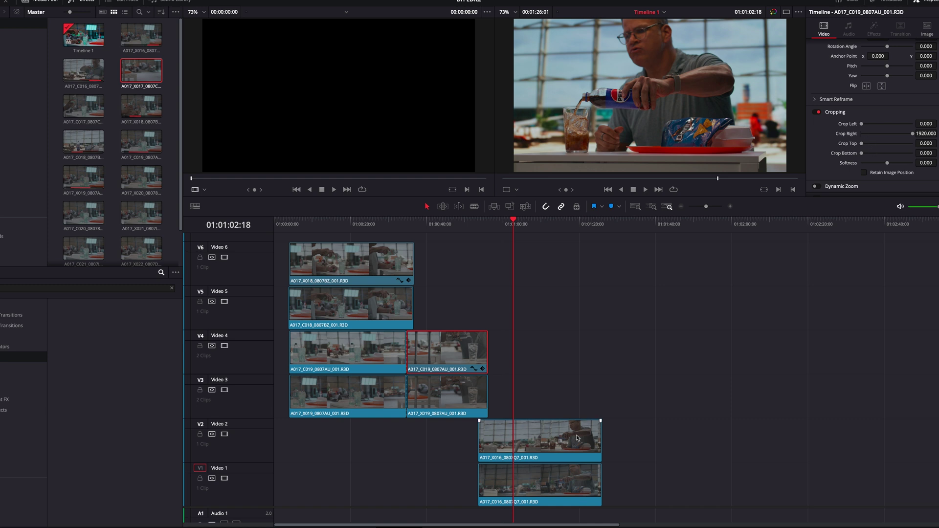
left_click_drag(862, 144, 881, 145)
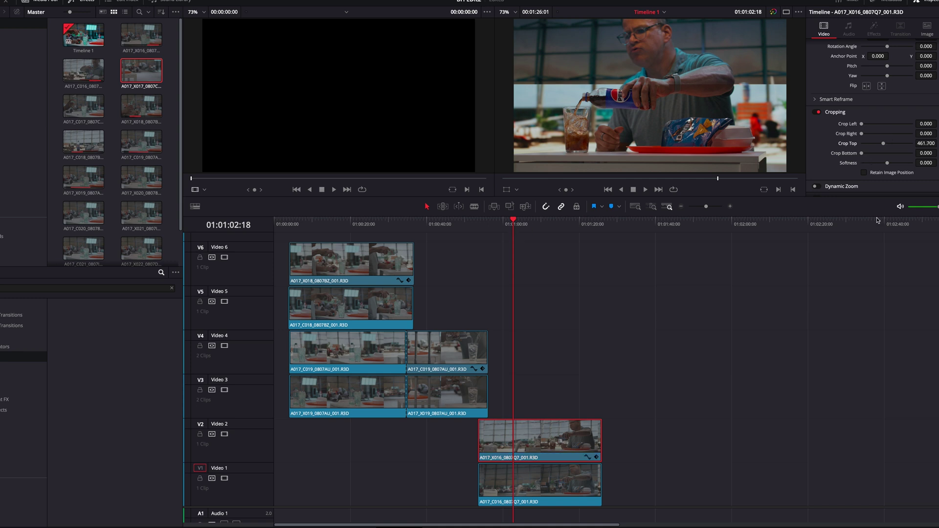
key("space")
mouse_move(887, 163)
left_mouse_down()
mouse_move(913, 163)
mouse_move(875, 161)
mouse_move(884, 155)
left_mouse_up()
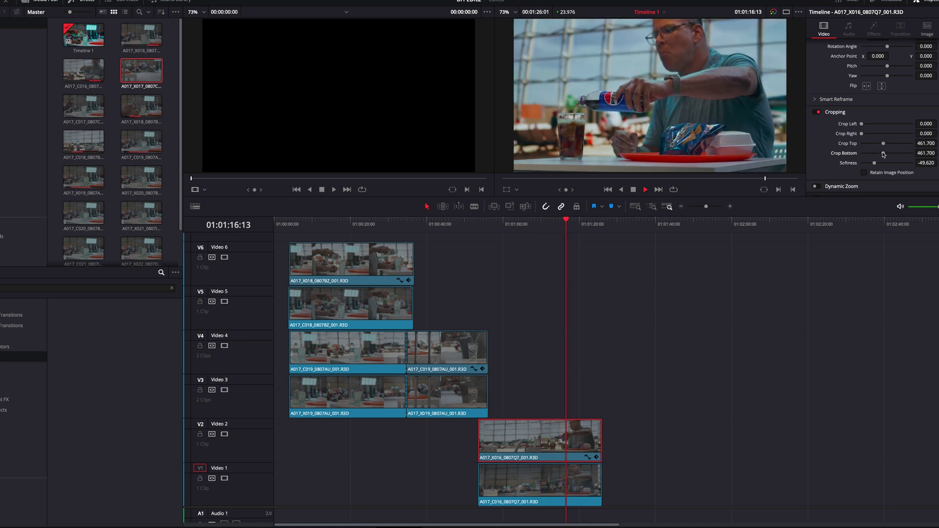
key("space")
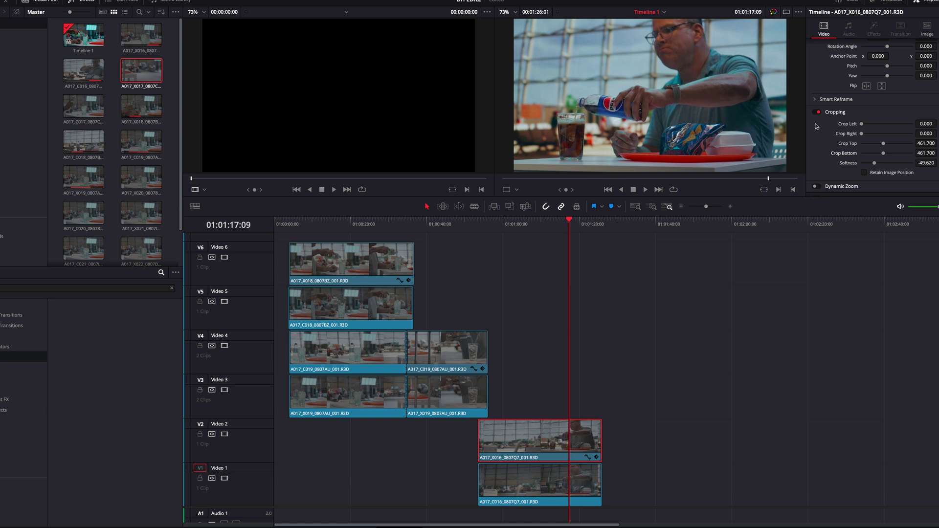